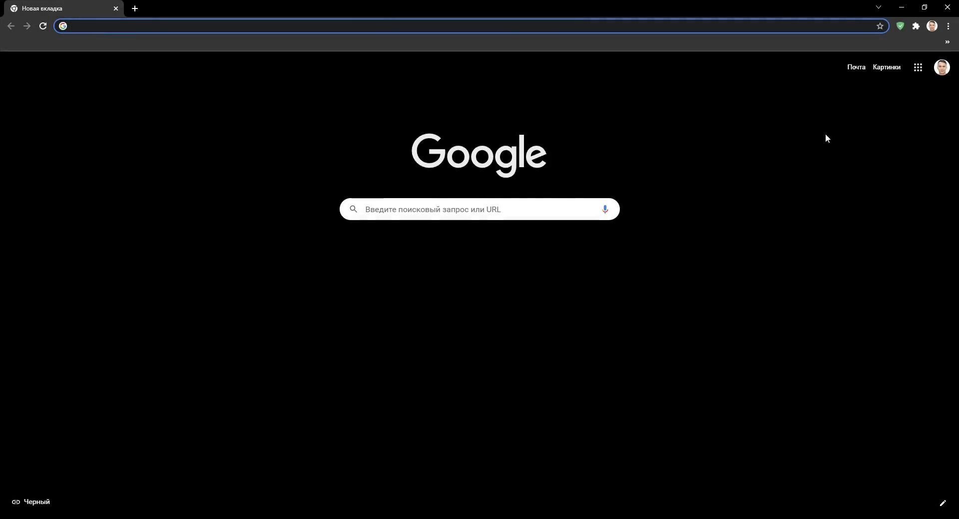
# - From Google Drive, open the 04_QR-Коды folder and create a new Google Sheets file in it
pyautogui.click(918, 67)
pyautogui.click(879, 252)
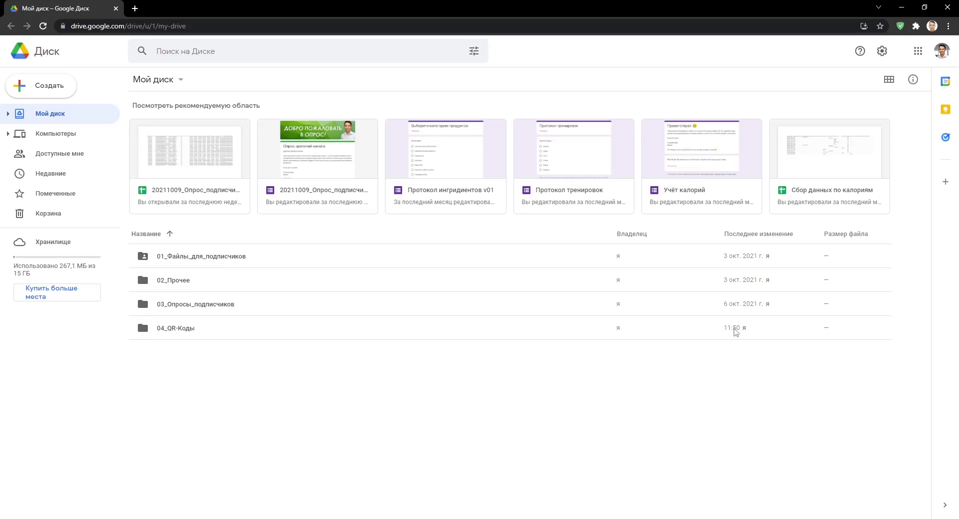
pyautogui.doubleClick(510, 335)
pyautogui.click(49, 90)
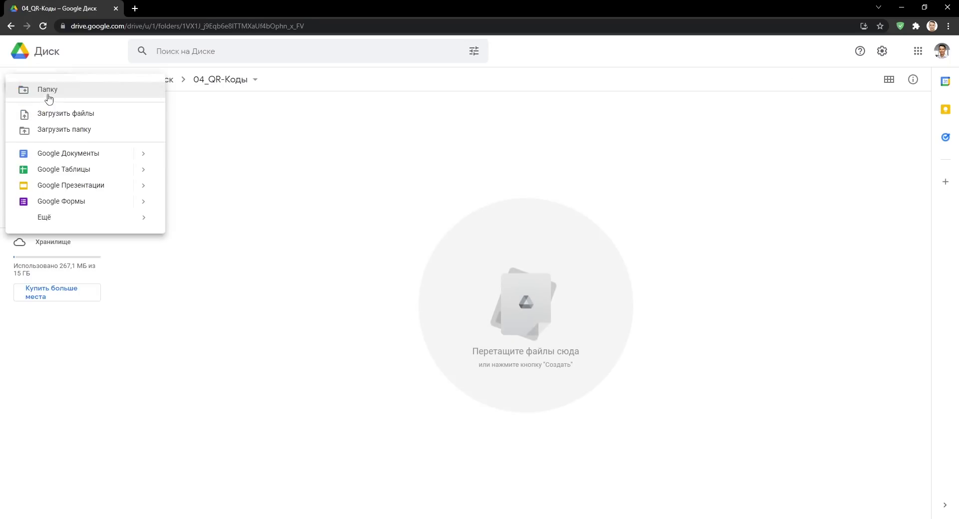
pyautogui.click(89, 169)
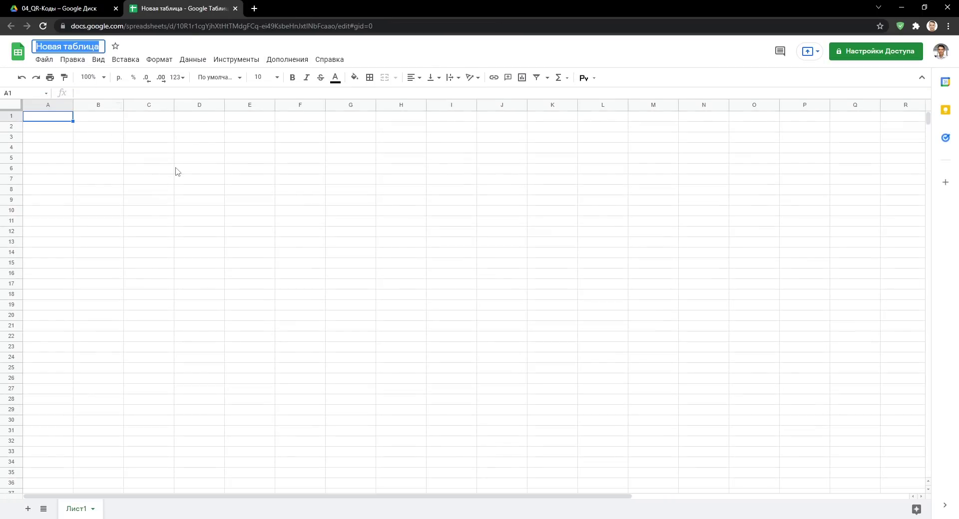
# - Title the spreadsheet QR-Коды, paste the Google Forms link into C2, and autofit column C
pyautogui.write('QR-Коды')
pyautogui.press('Return')
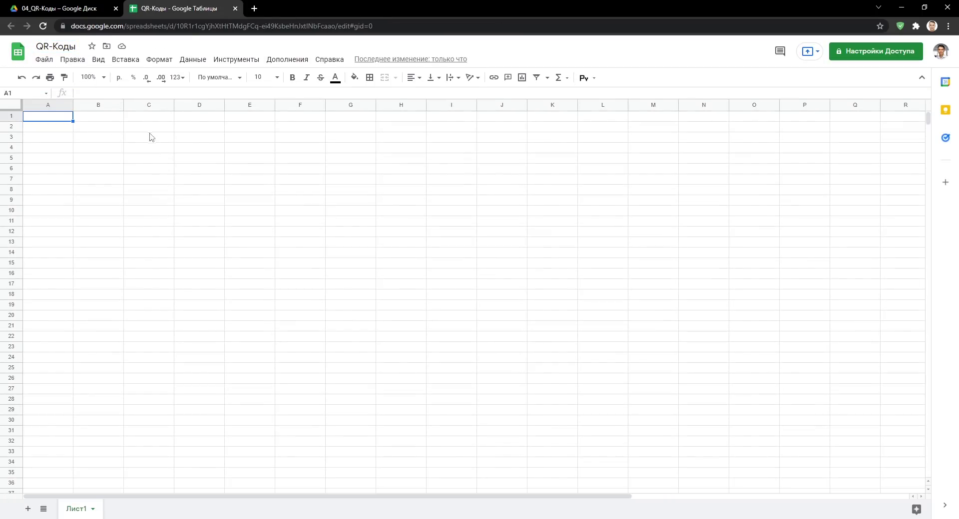
pyautogui.click(150, 127)
pyautogui.write('https://forms.gle/435UdjZQiMEN4VzUA')
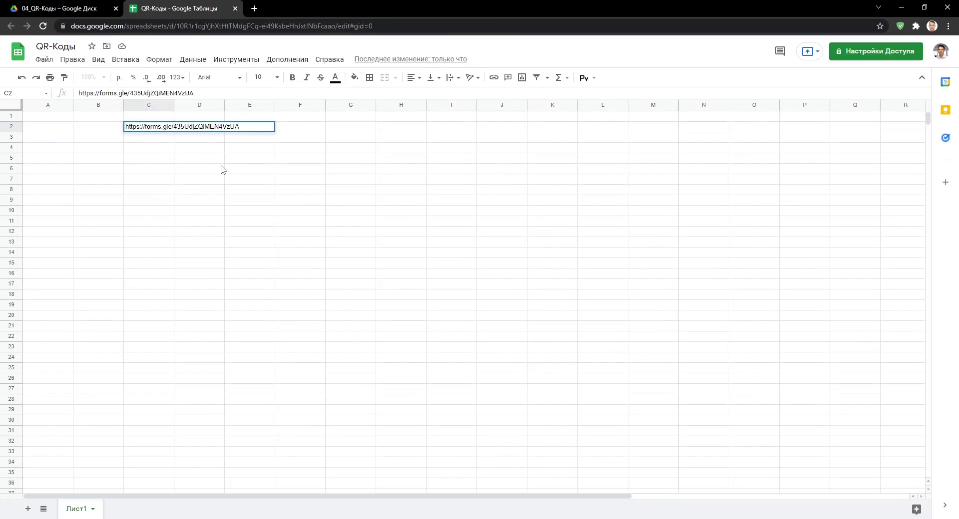
pyautogui.press('Return')
pyautogui.doubleClick(173, 104)
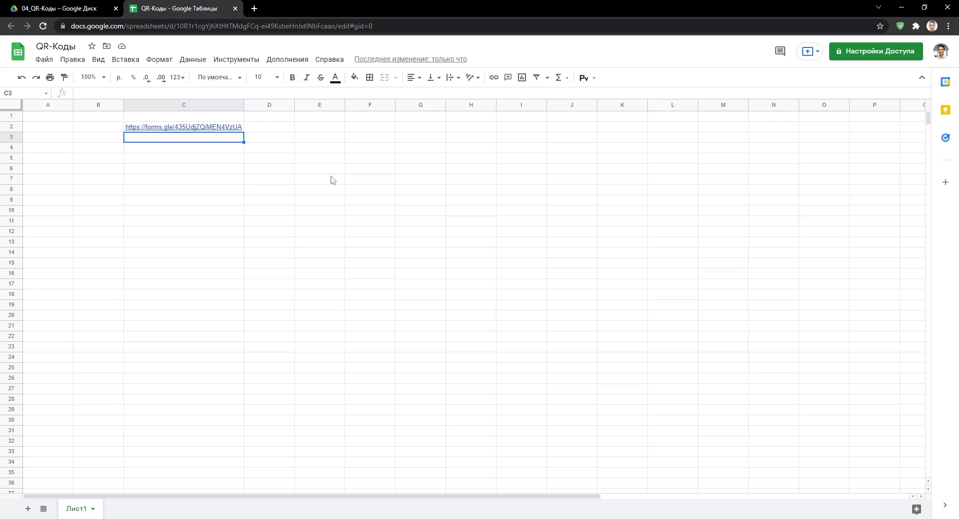
pyautogui.click(285, 128)
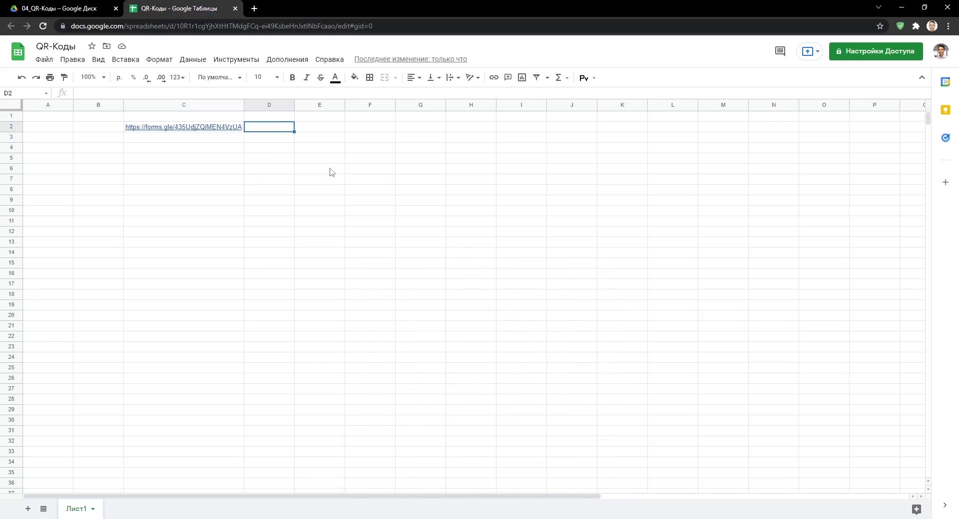
# - Start =image in D2, then load the Google Sheets Wikipedia article in a new tab
pyautogui.write('=')
pyautogui.write('imag')
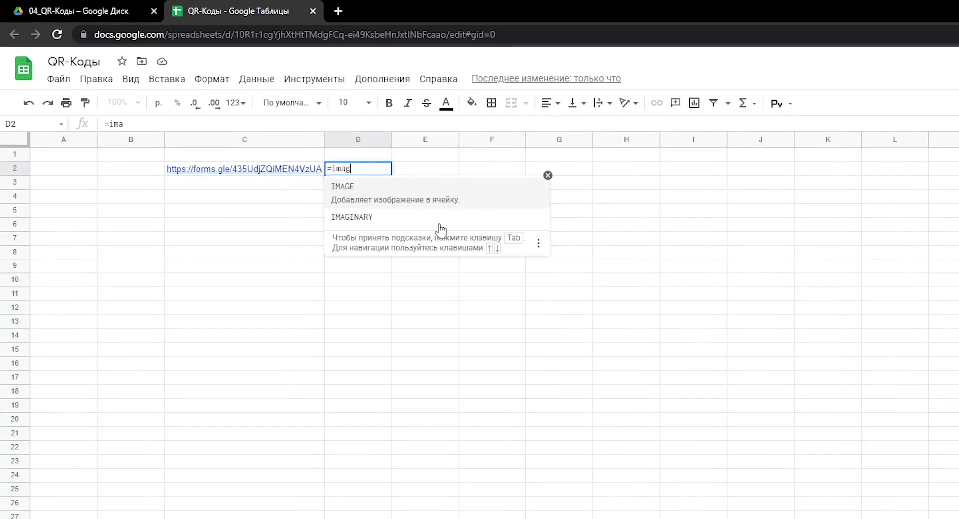
pyautogui.write('e')
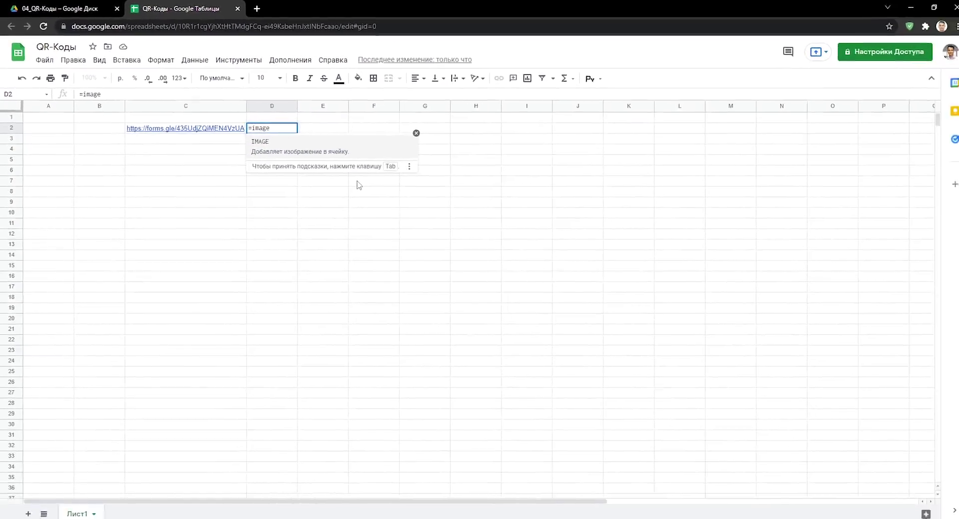
pyautogui.hotkey('ctrl', 't')
pyautogui.write('https://en.wikipedia.org/wiki/Google_Sheets')
pyautogui.press('Return')
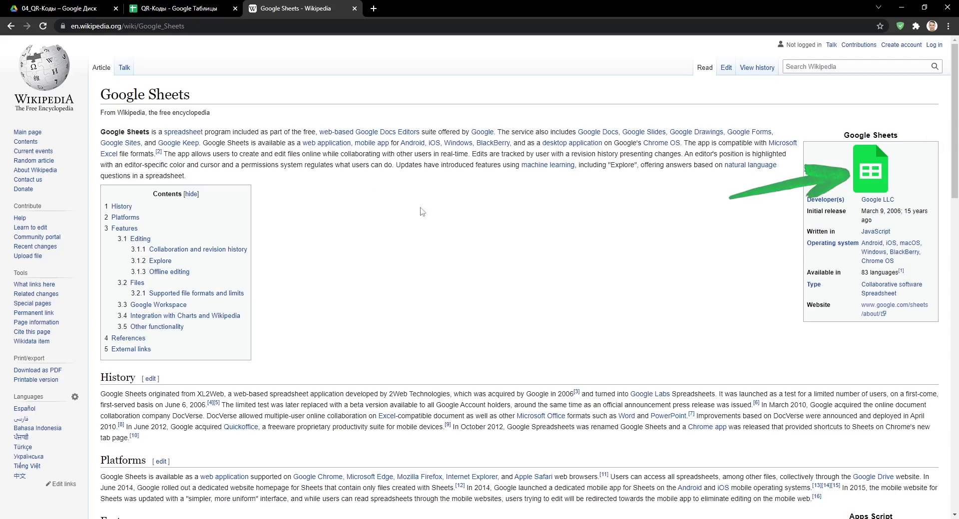
# - Copy the image address of Wikipedia's Google Sheets logo, then close the article tab
pyautogui.click(866, 171)
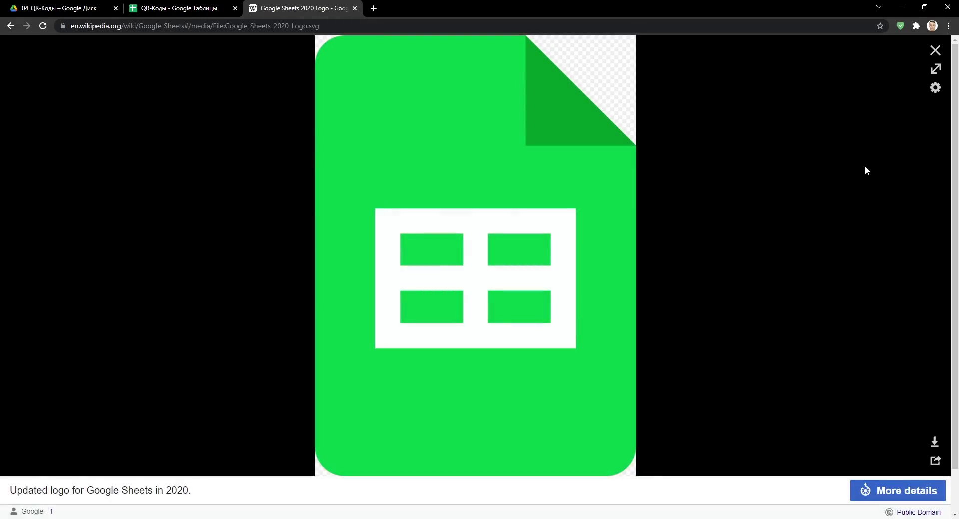
pyautogui.rightClick(581, 190)
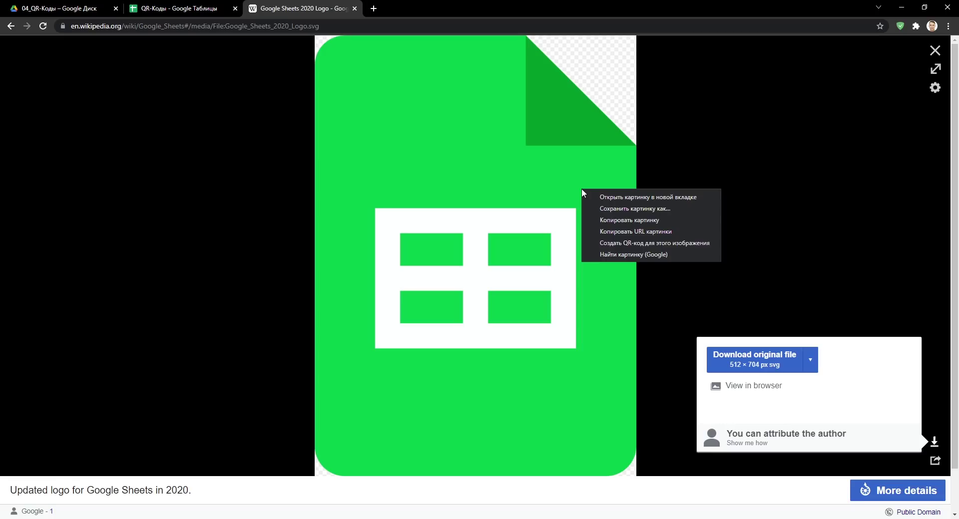
pyautogui.click(602, 231)
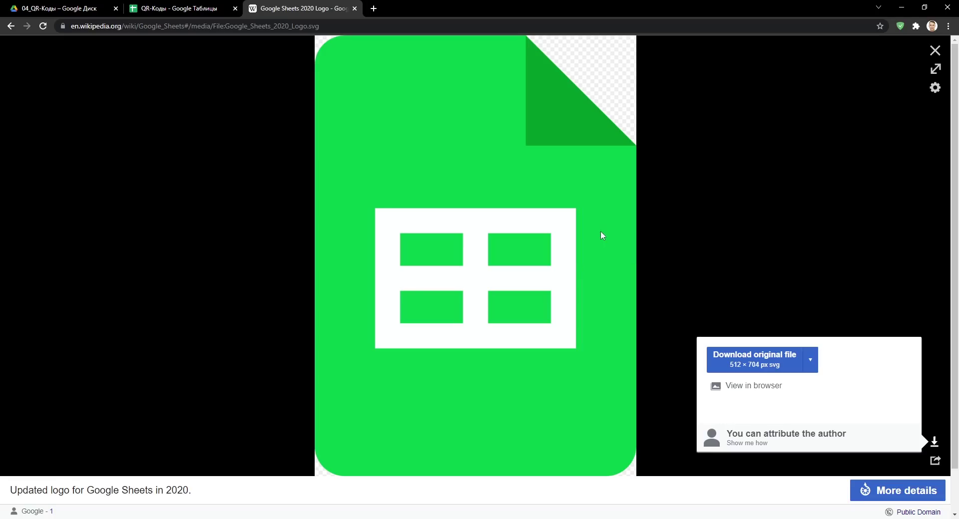
pyautogui.hotkey('ctrl', 'w')
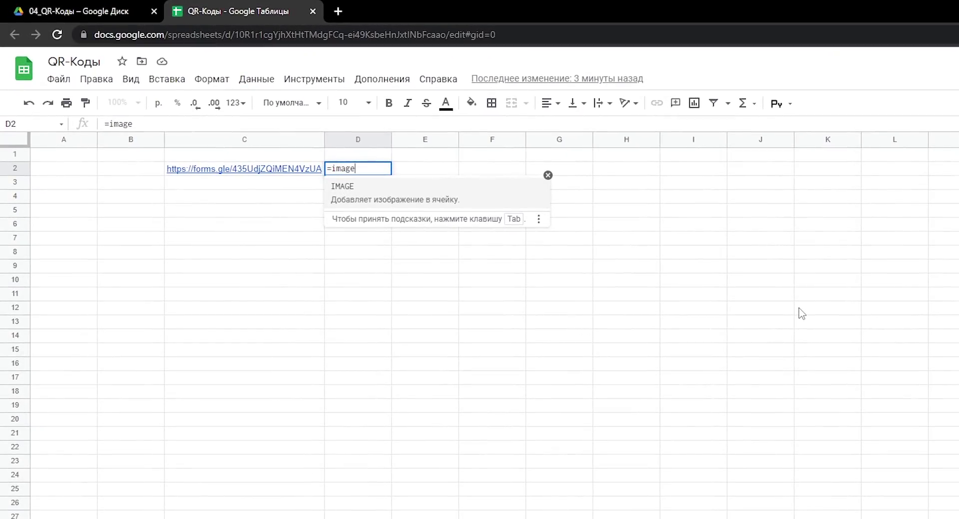
# - Complete D2 as =image("<copied logo URL>") using the Wikimedia address
pyautogui.write('("')
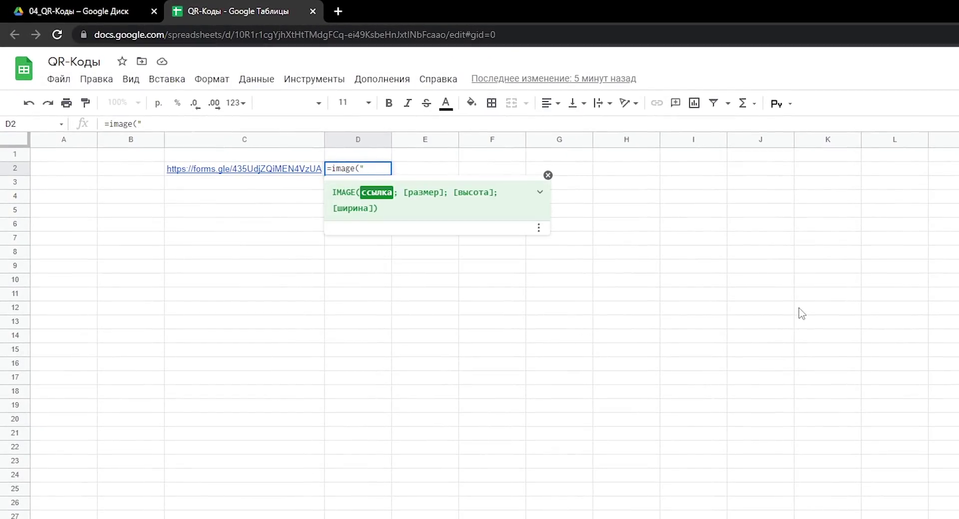
pyautogui.write('https://upload.wikimedia.org/wikipedia/commons/thumb/a/ae/Google_Sheets_2020_Logo.svg/800px-Google_Sheets_2020_Logo.svg.png')
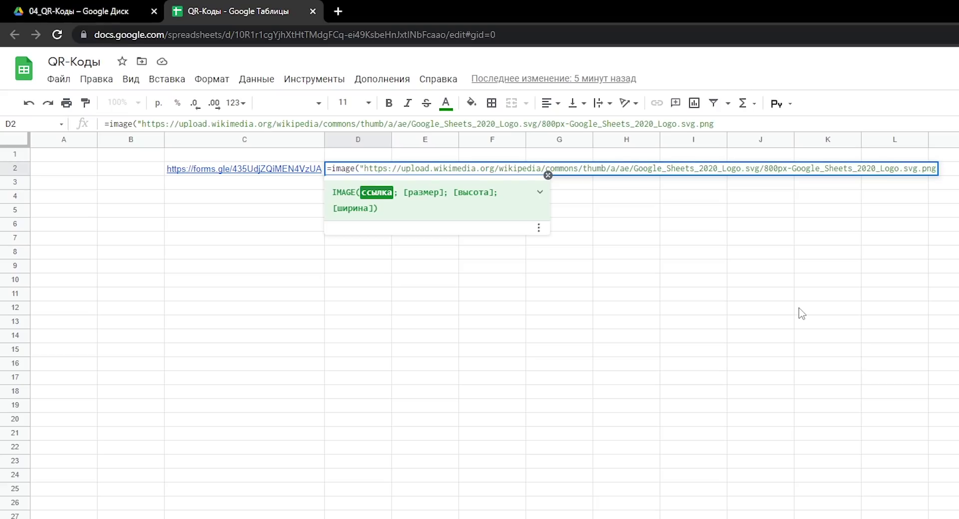
pyautogui.write('")')
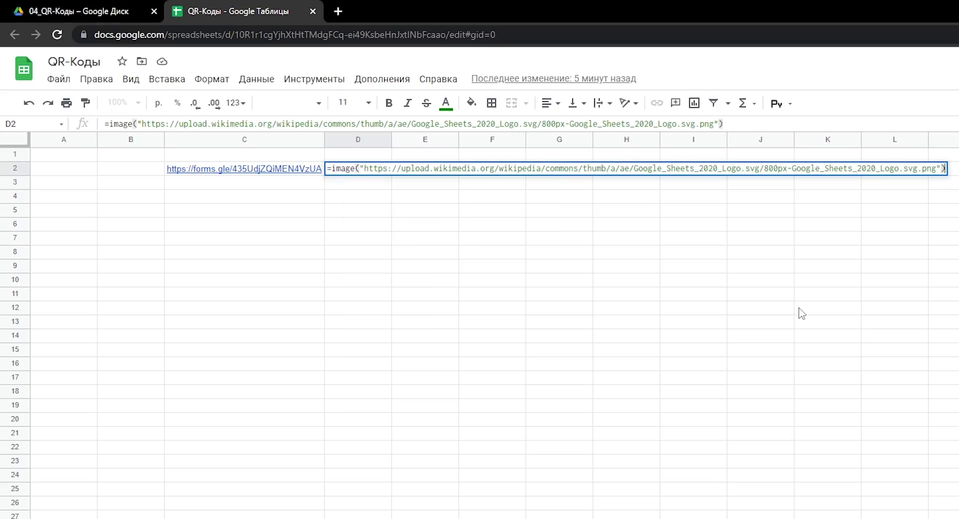
pyautogui.press('Return')
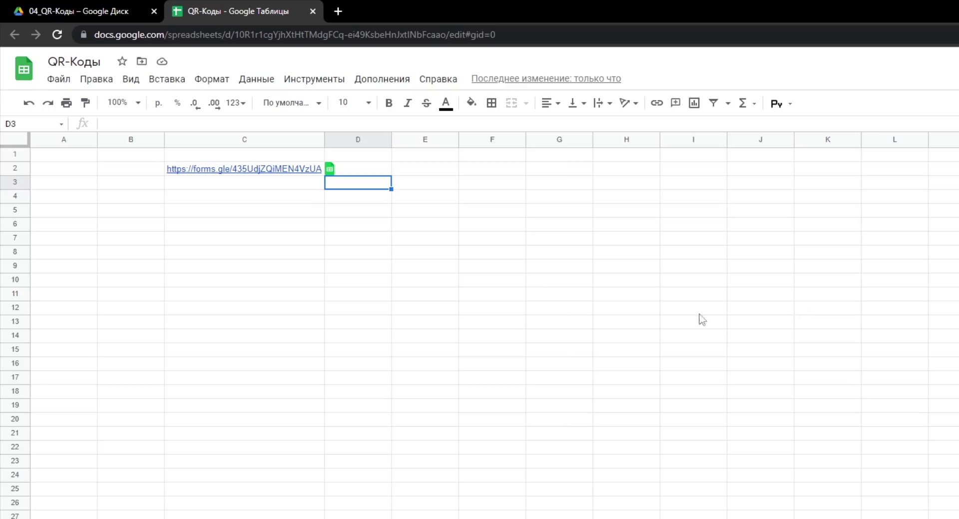
# - Fit row 2 to the logo height and centre the logo horizontally and vertically in D2
pyautogui.press('Return')
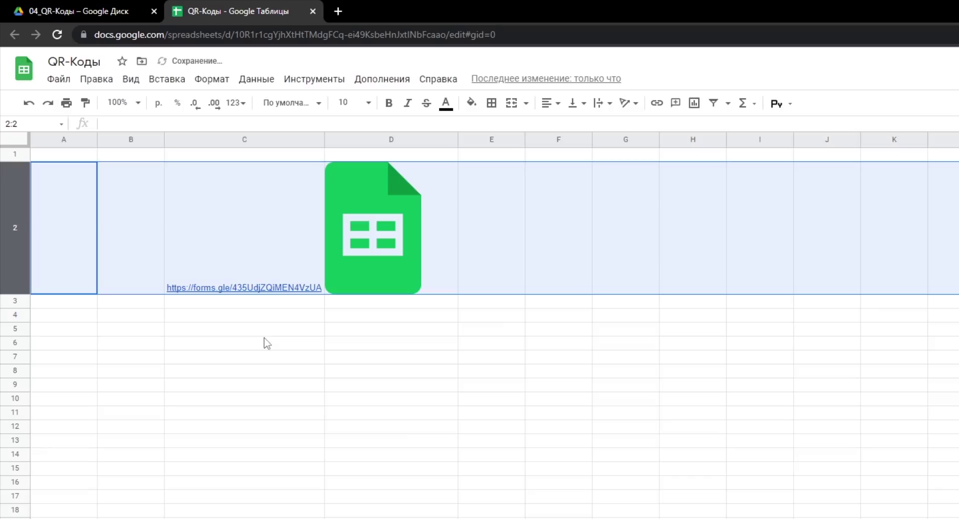
pyautogui.click(439, 274)
pyautogui.click(578, 103)
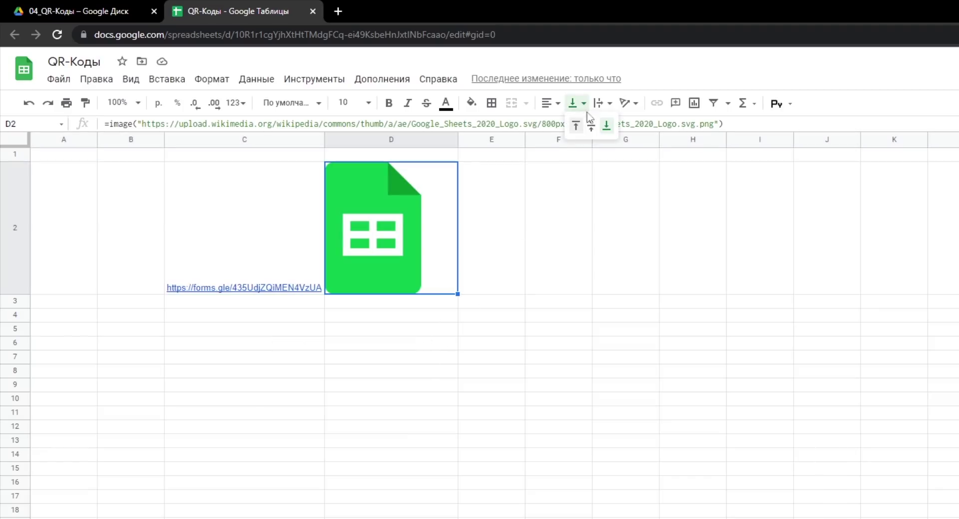
pyautogui.click(574, 122)
pyautogui.click(550, 104)
pyautogui.click(558, 121)
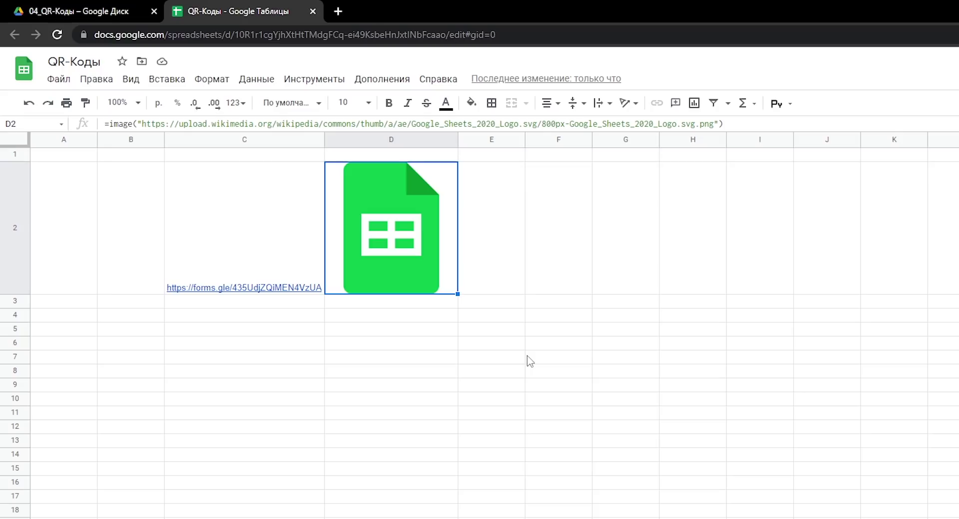
# - Vertically centre the form link in C2, then return to editing D2's formula
pyautogui.click(306, 248)
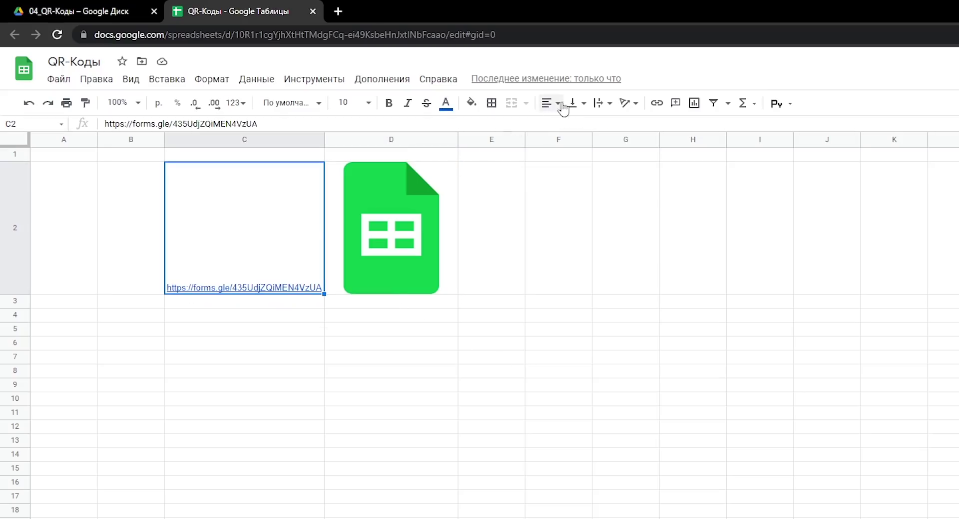
pyautogui.click(578, 103)
pyautogui.click(588, 126)
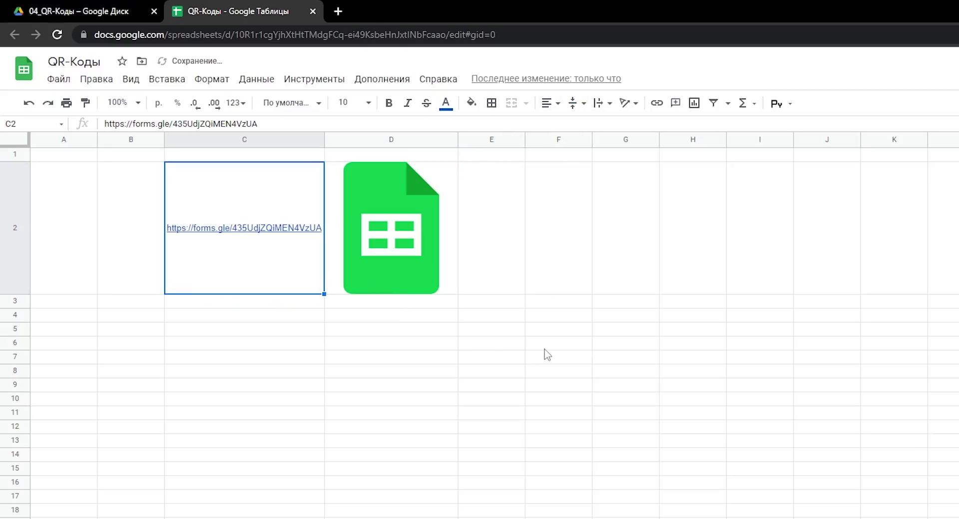
pyautogui.press('Right')
pyautogui.press('Return')
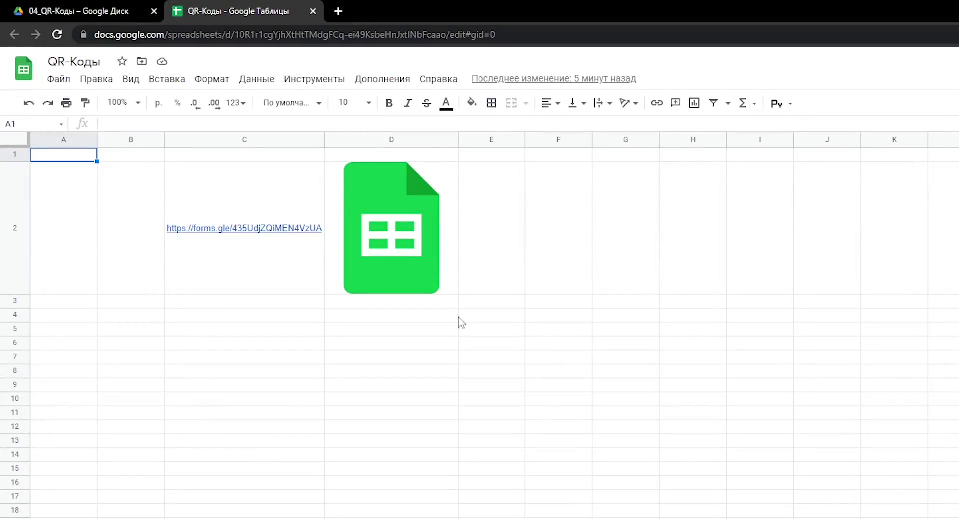
# - Delete the quoted logo URL from D2's IMAGE formula
pyautogui.click(414, 256)
pyautogui.press('Return')
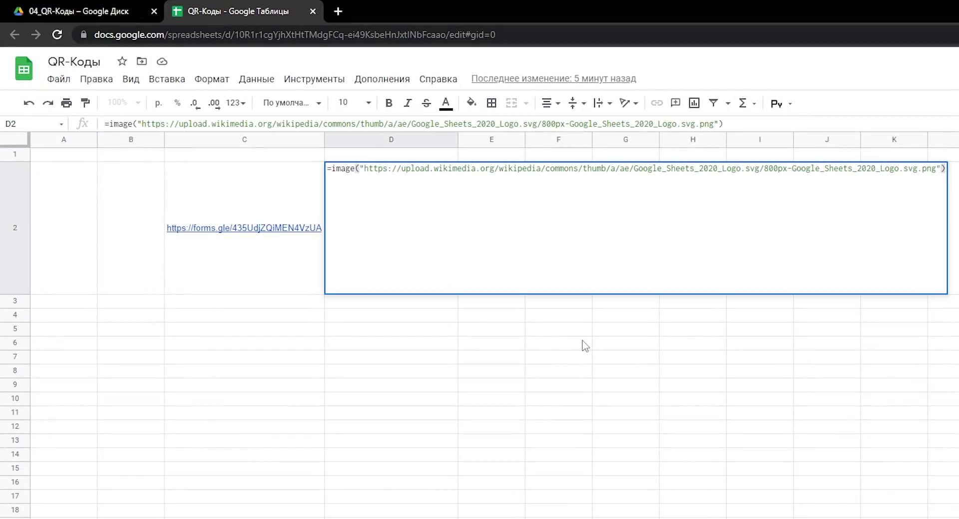
pyautogui.press('Left')
pyautogui.hotkey('ctrl', 'shift', 'Left')
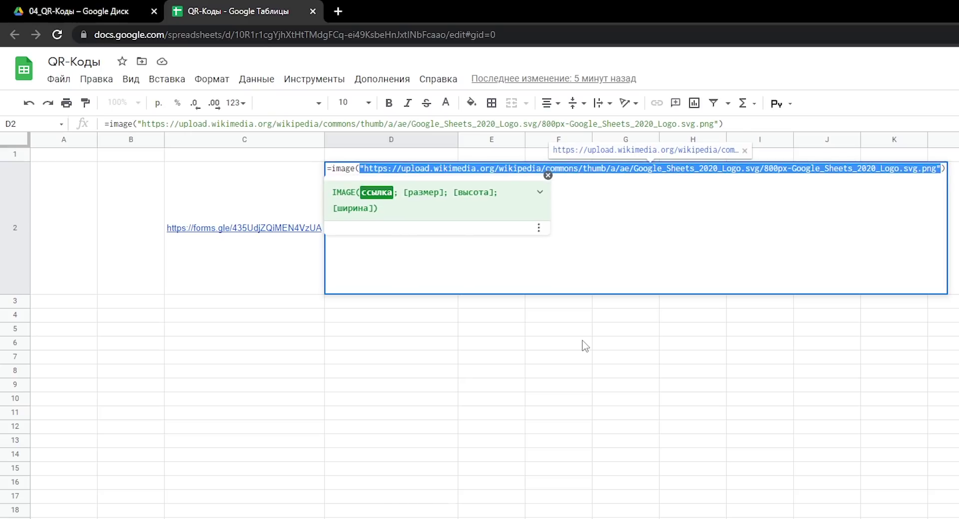
pyautogui.press('BackSpace')
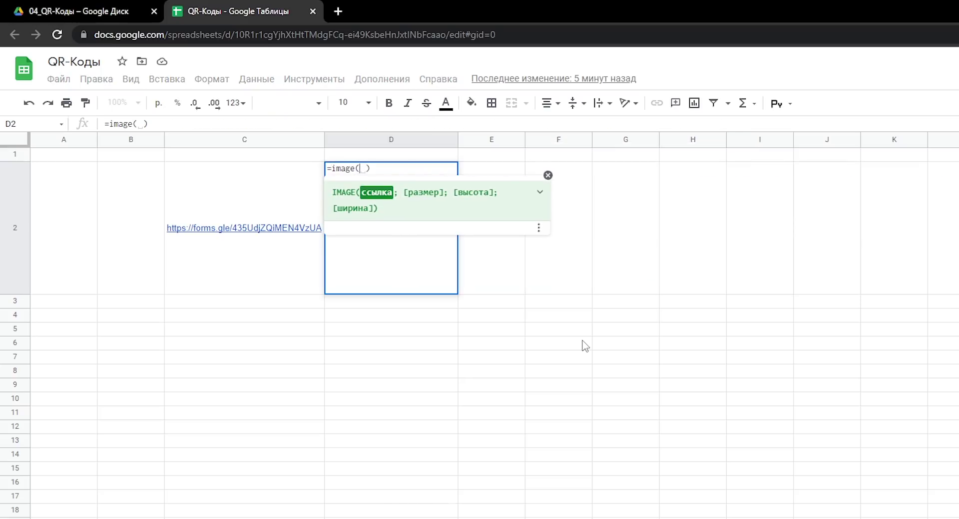
# - Build D2's Google Charts QR formula with cht=qr, chs=500x500 and chl=Моё+закодированное+сообщение!
pyautogui.write('"')
pyautogui.write('https://chart.googleapis.com/chart?')
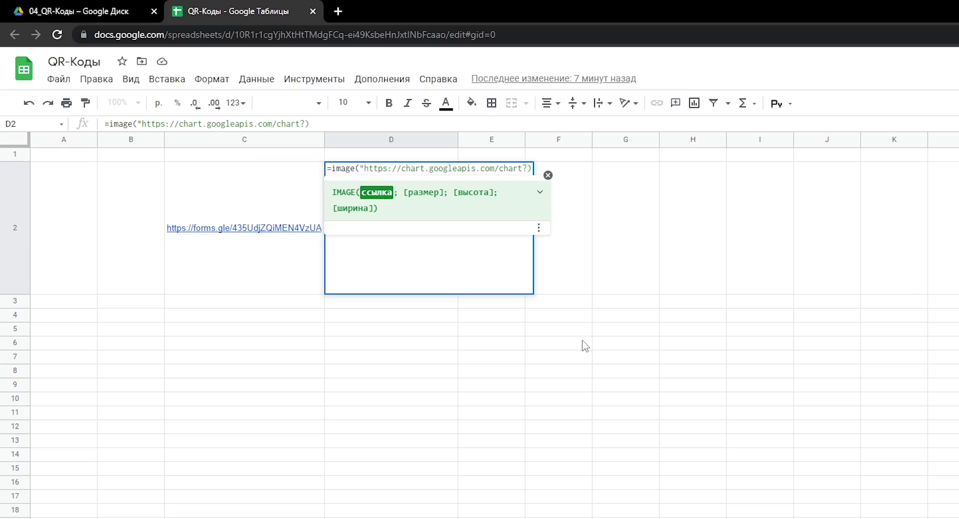
pyautogui.write('ch')
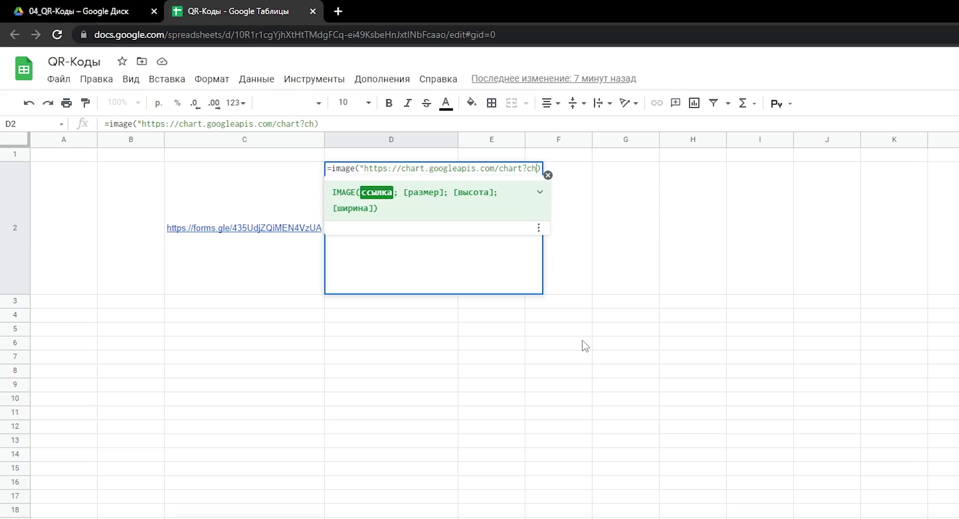
pyautogui.write('t=')
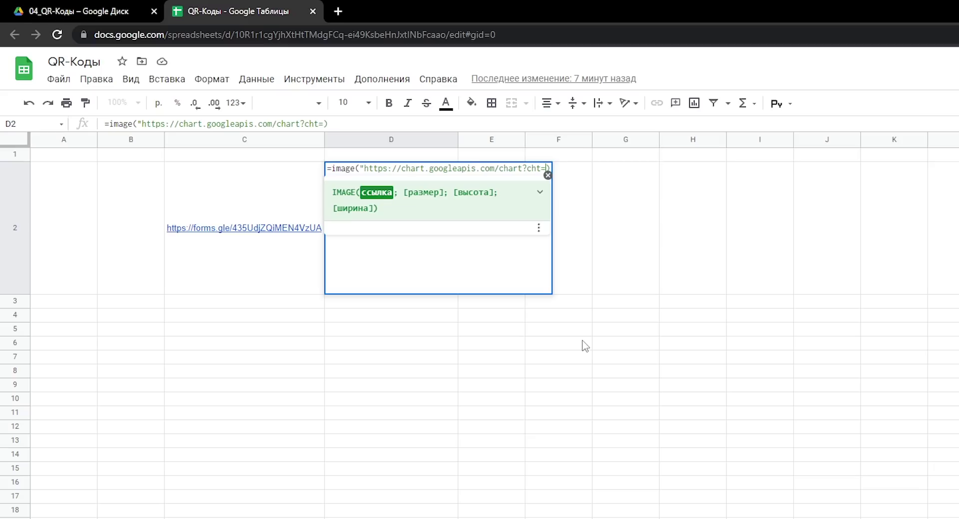
pyautogui.write('qr')
pyautogui.click(547, 176)
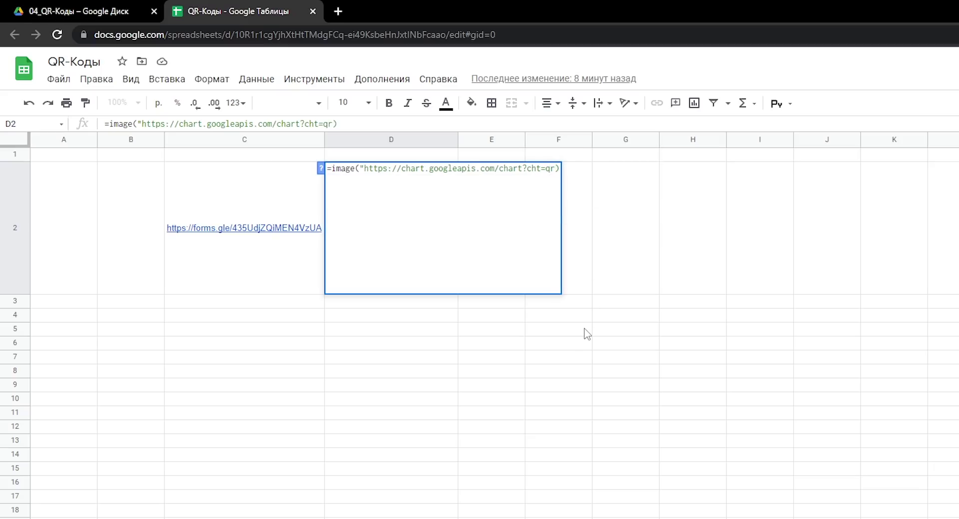
pyautogui.write('&')
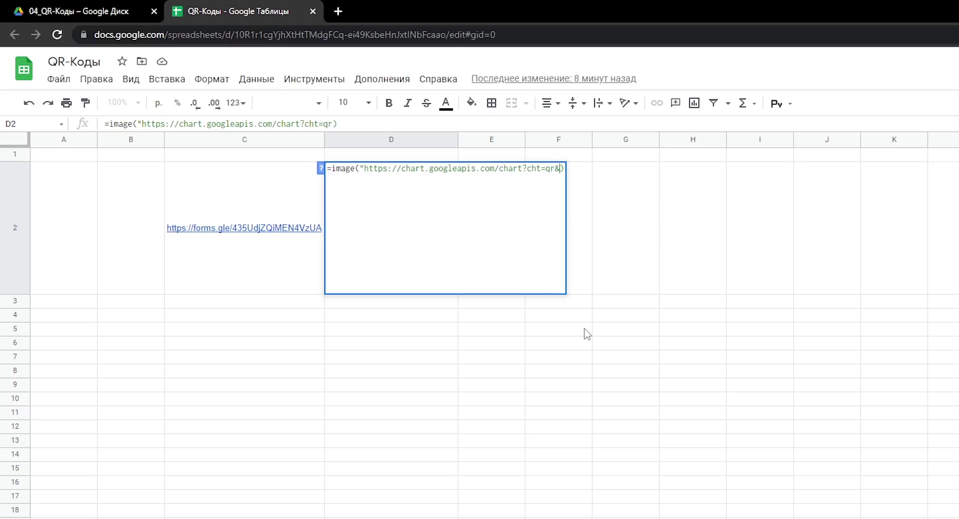
pyautogui.write('chs')
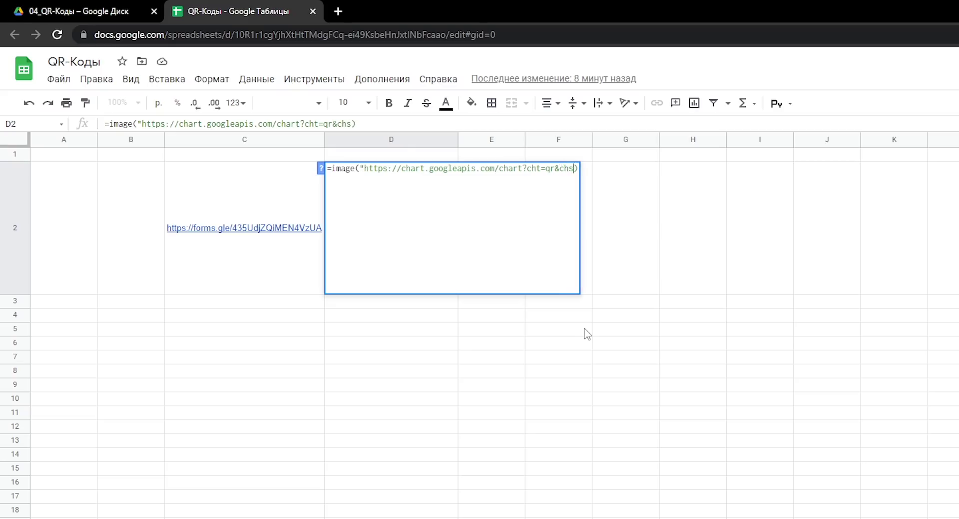
pyautogui.write('=500x50')
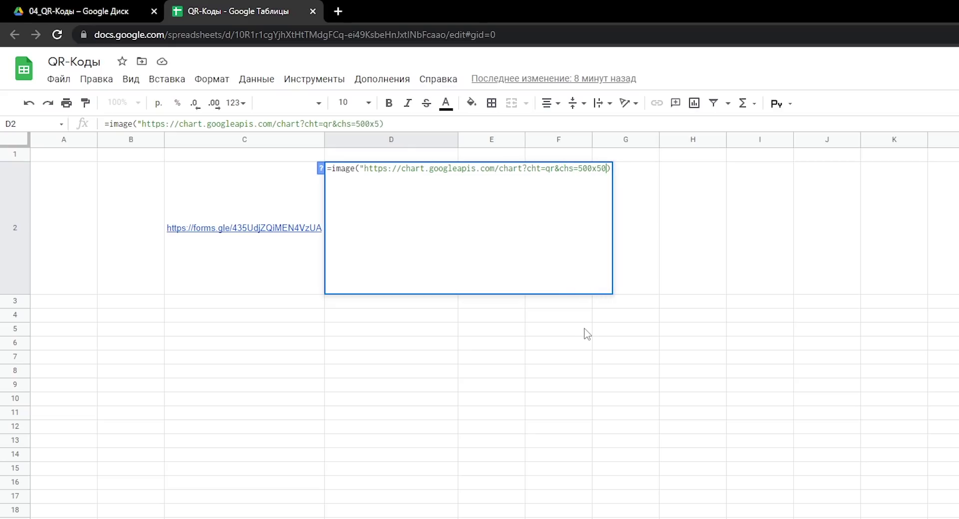
pyautogui.write('0')
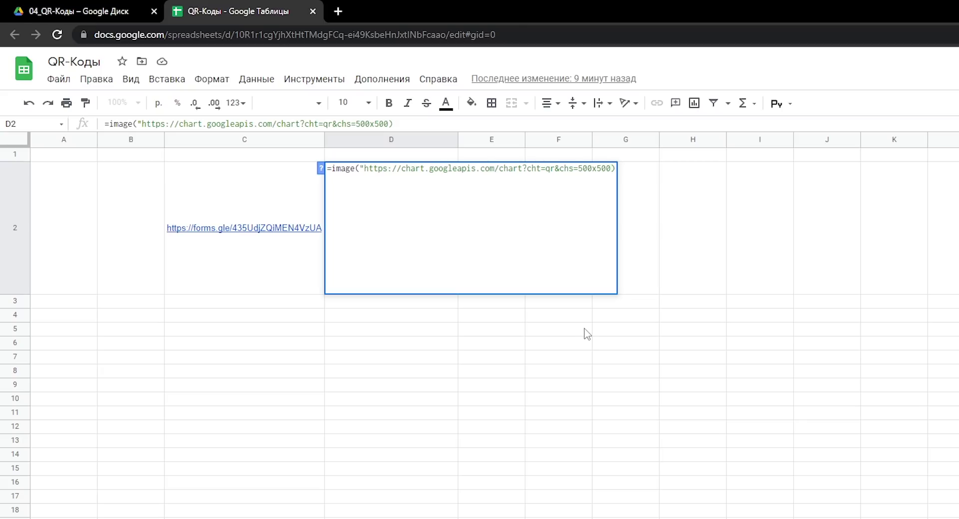
pyautogui.write('&chl')
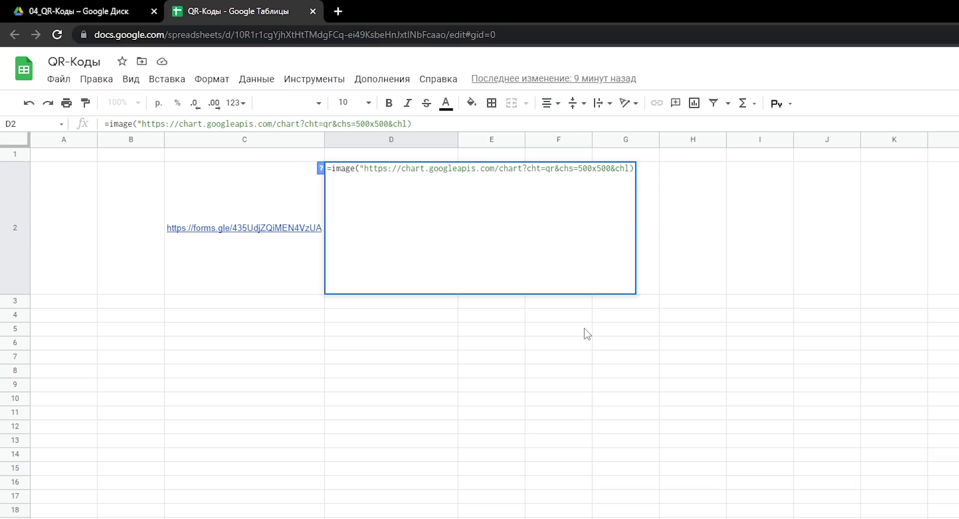
pyautogui.write('=Моё')
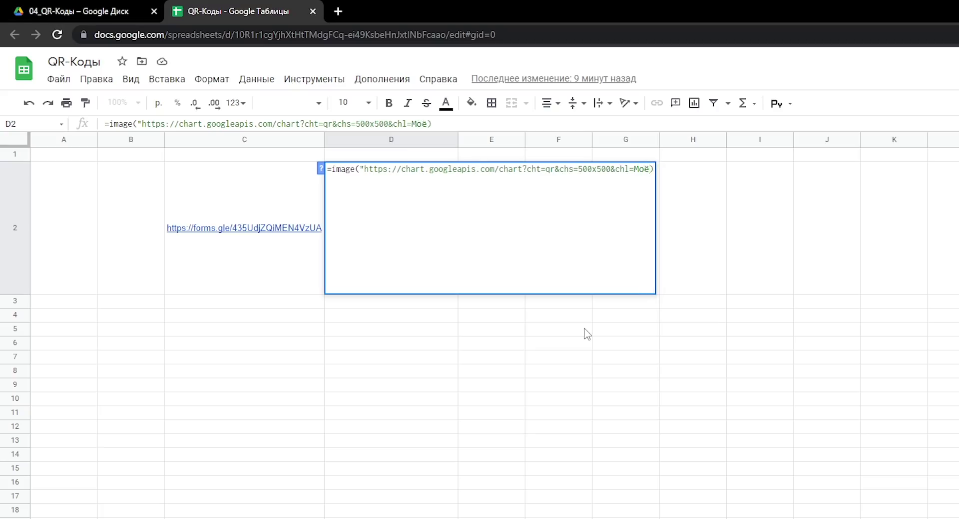
pyautogui.write('+закодированное+сообщение!')
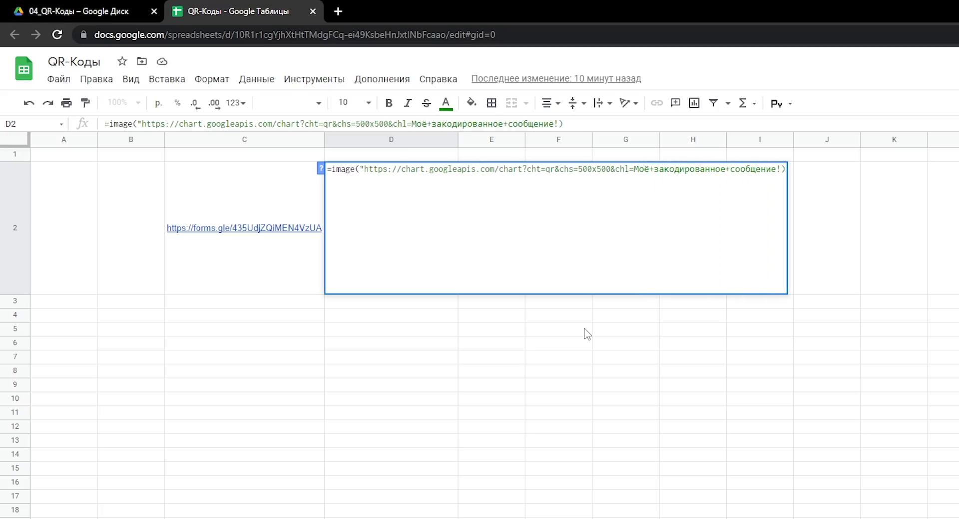
pyautogui.write('"')
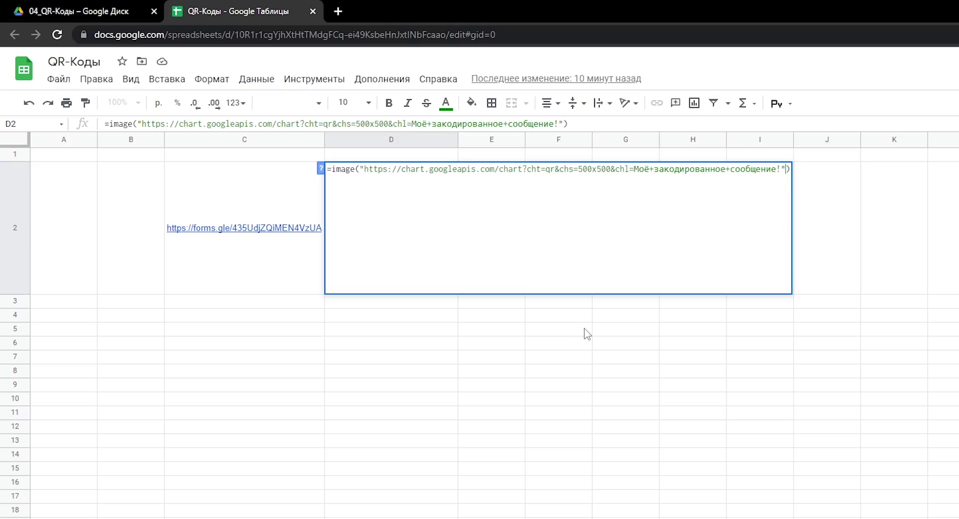
pyautogui.press('Return')
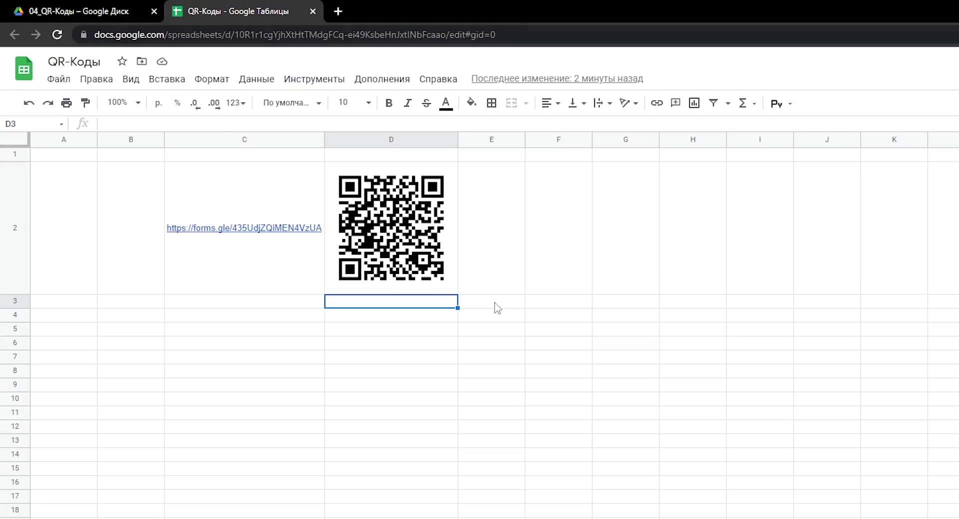
# - Reopen the QR code formula in D2 for editing
pyautogui.doubleClick(440, 271)
# - Replace the hard-coded message with &C2 so D2's QR code encodes the form link
pyautogui.press('Left')
pyautogui.press('Left')
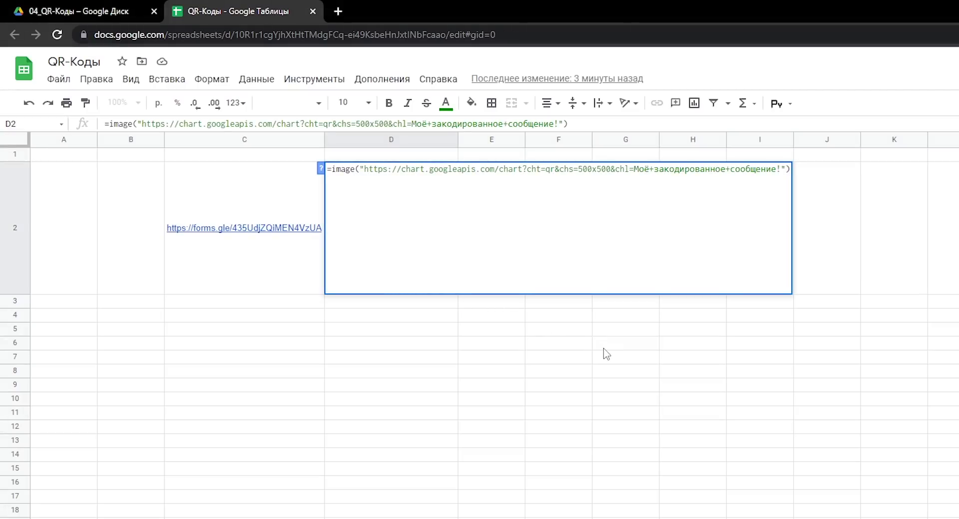
pyautogui.hotkey('ctrl', 'shift', 'Left')
pyautogui.hotkey('ctrl', 'shift', 'Left')
pyautogui.hotkey('ctrl', 'shift', 'Left')
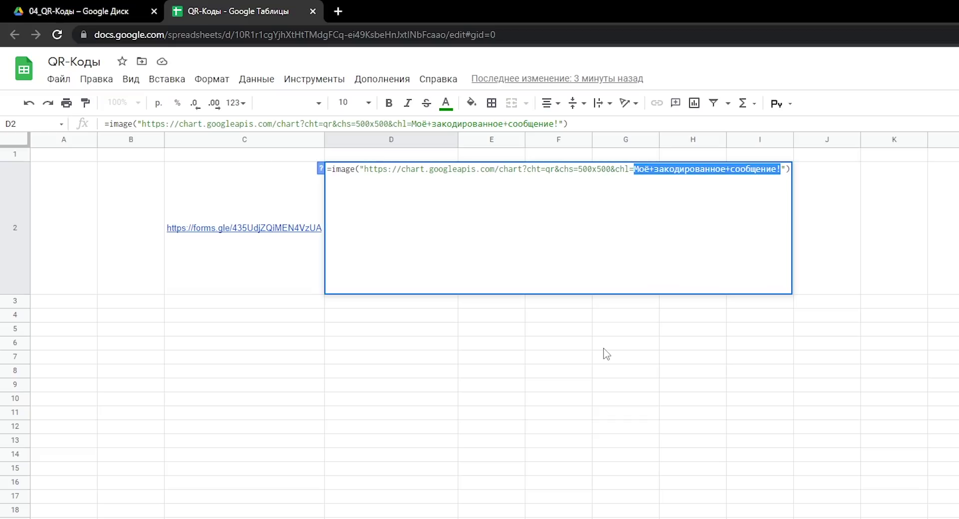
pyautogui.press('BackSpace')
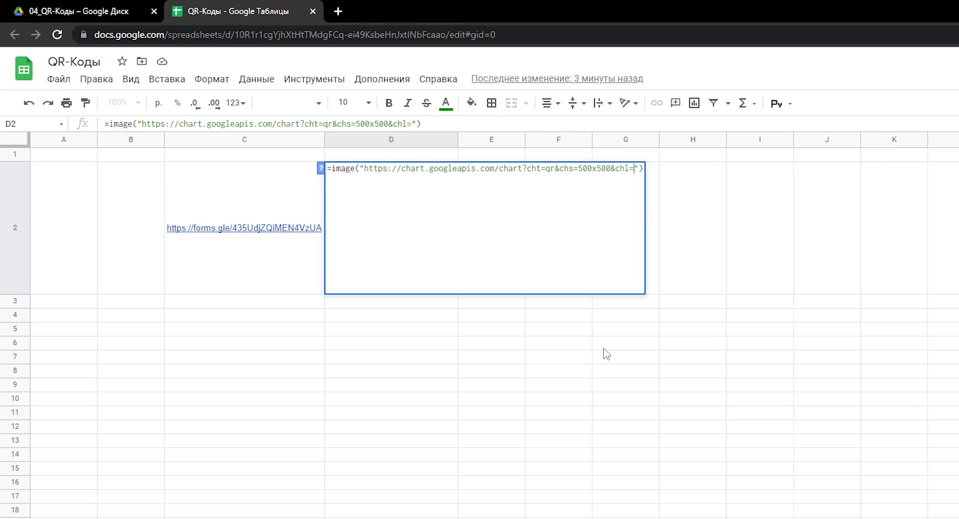
pyautogui.click(639, 170)
pyautogui.write('&')
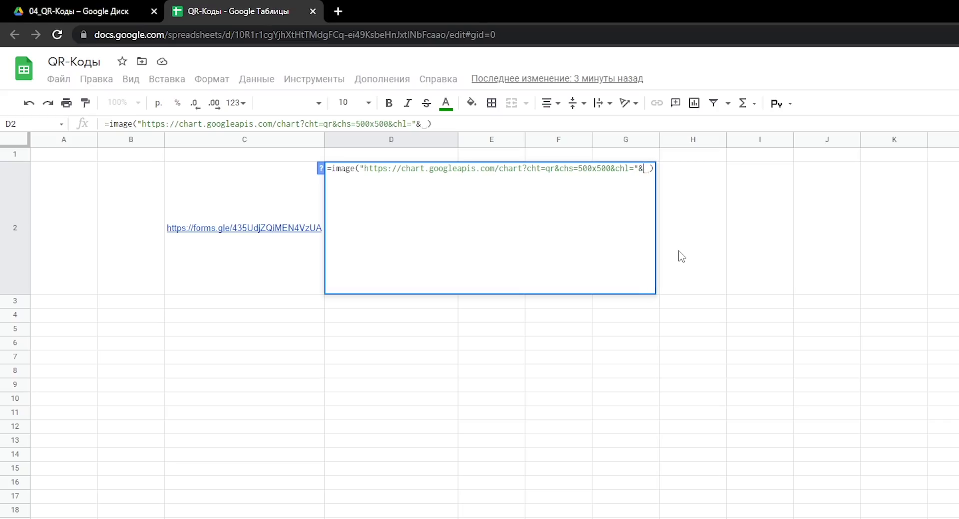
pyautogui.click(295, 251)
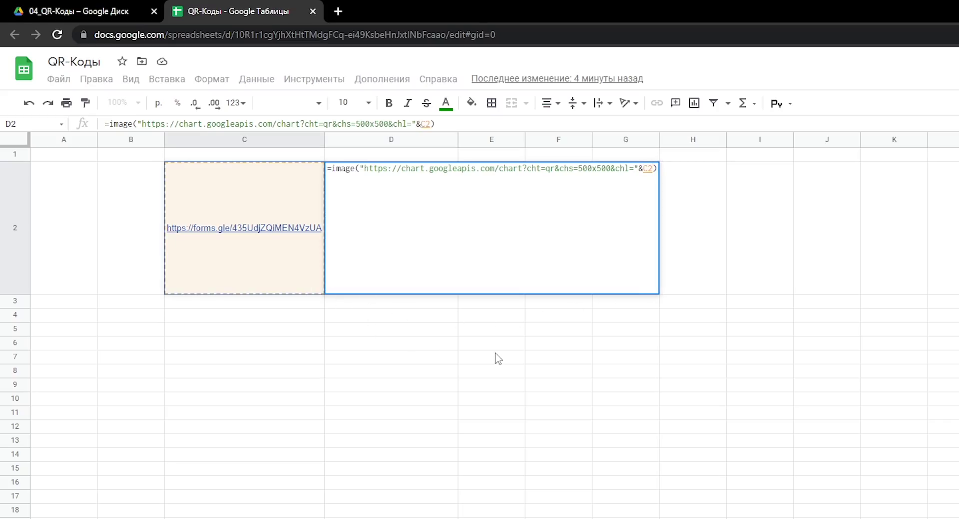
pyautogui.press('Return')
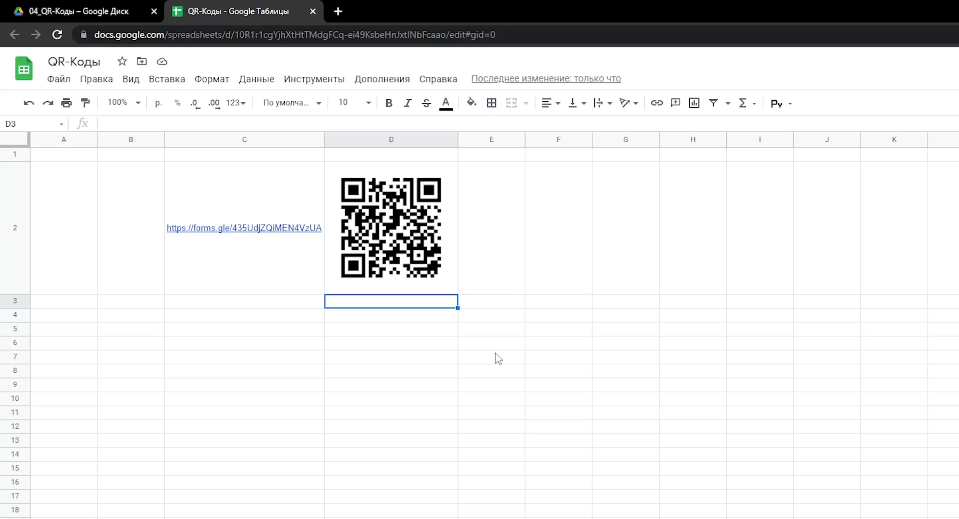
# - Confirm D2's QR code formula and paste the two YouTube playlist links into C3 and C4
pyautogui.press('Up')
pyautogui.press('Return')
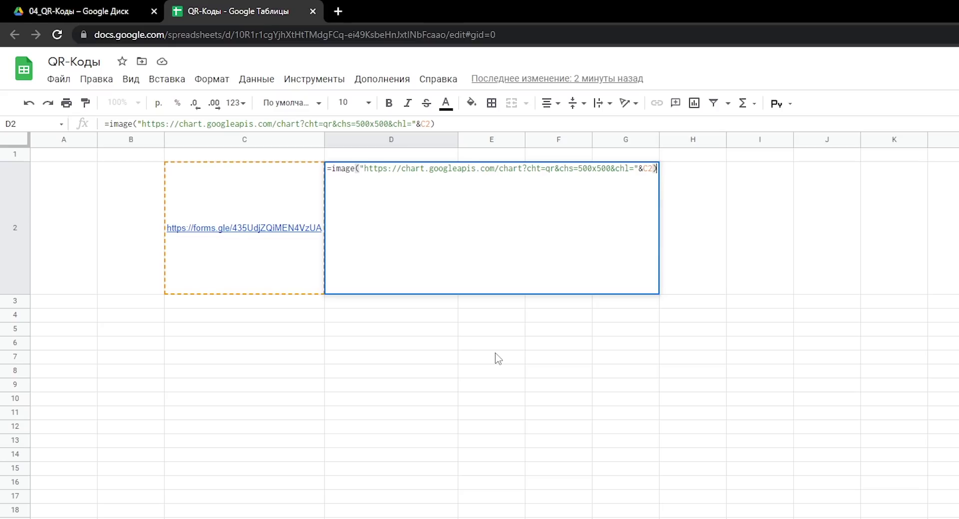
pyautogui.press('Return')
pyautogui.click(291, 300)
pyautogui.write('https://youtube.com/playlist?list=PLsPotgU_ELTqbuXdR2xS233Fr7p0oUtP1')
pyautogui.press('Return')
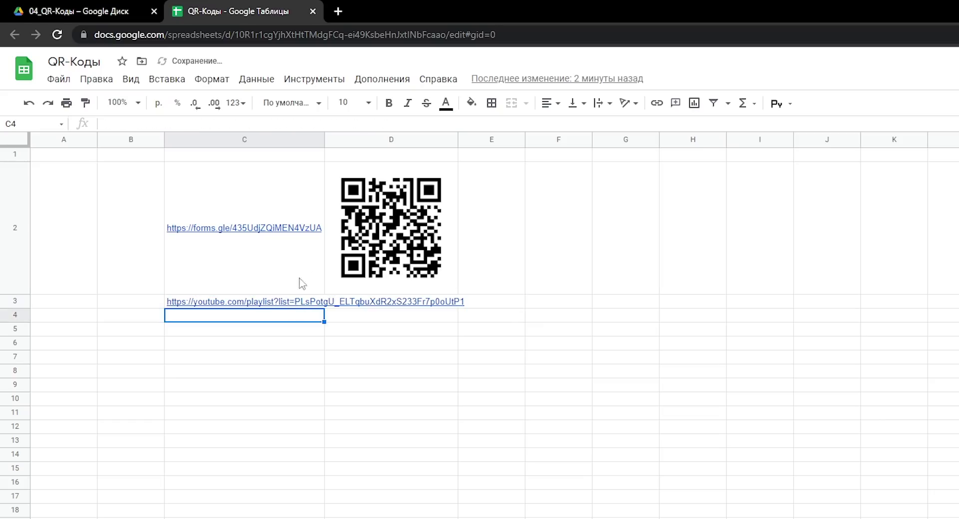
pyautogui.write('https://youtube.com/playlist?list=PLsPotgU_ELTr4CErtpe13uGeCFX93Fiwb')
pyautogui.press('Return')
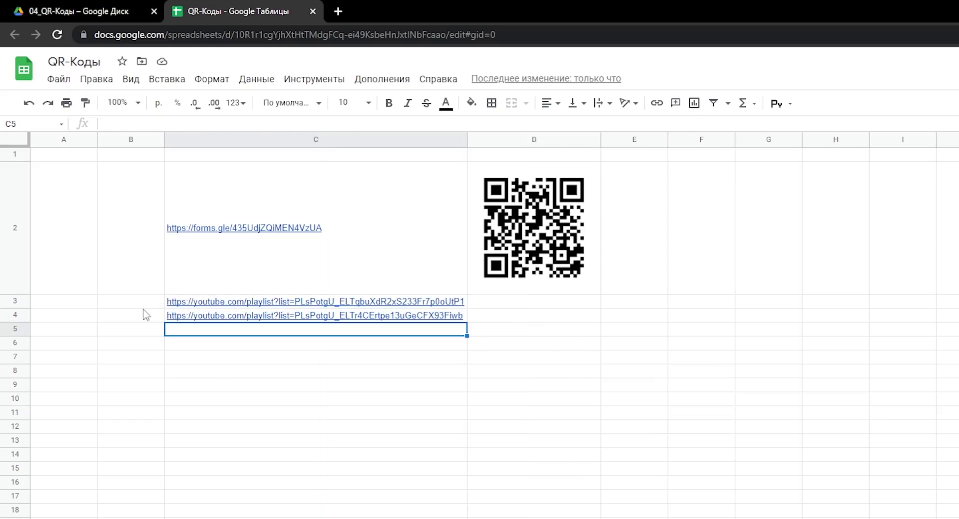
# - Label B3 'Плейлист о современном сборе данных' and B4 'Плейлист о сводных таблицах', auto-fitting column B
pyautogui.click(142, 302)
pyautogui.write('Плейлист о современном сборе данных')
pyautogui.press('Return')
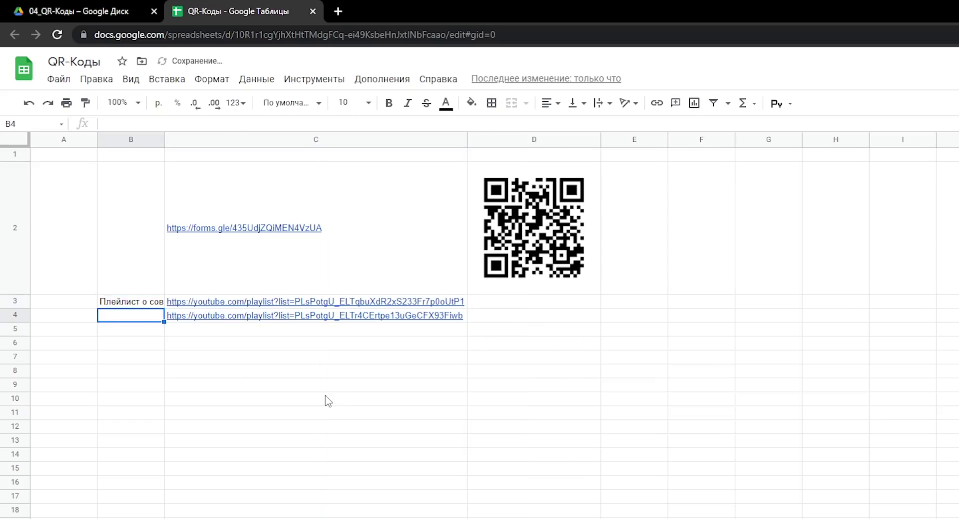
pyautogui.doubleClick(164, 139)
pyautogui.write('Плейлист о')
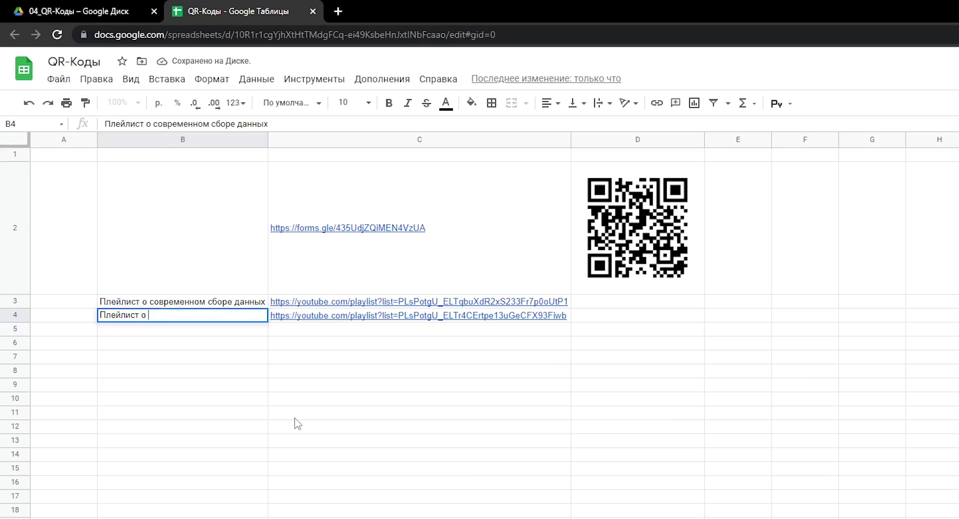
pyautogui.write(' сводных таблицах')
pyautogui.press('Up')
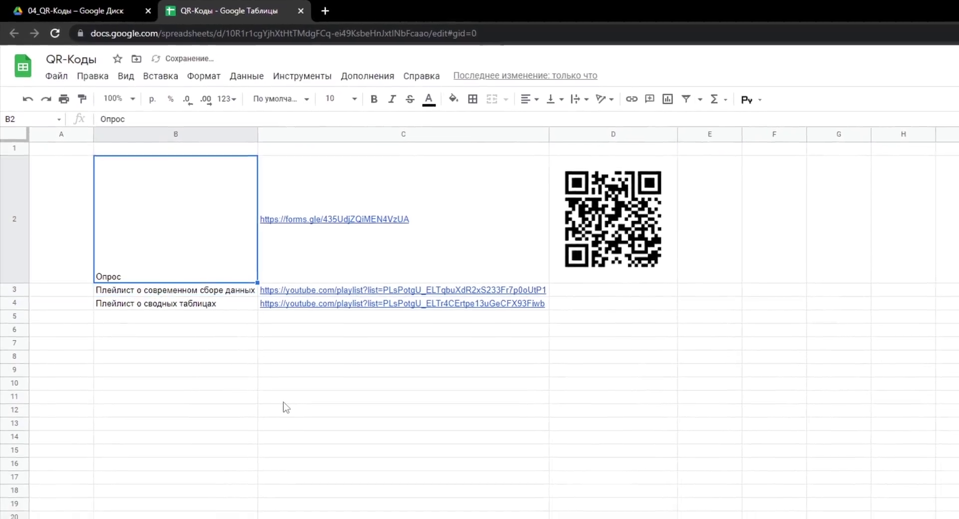
# - Make rows 3–4 200 px tall and centre the C3:C4 links vertically
pyautogui.write('200')
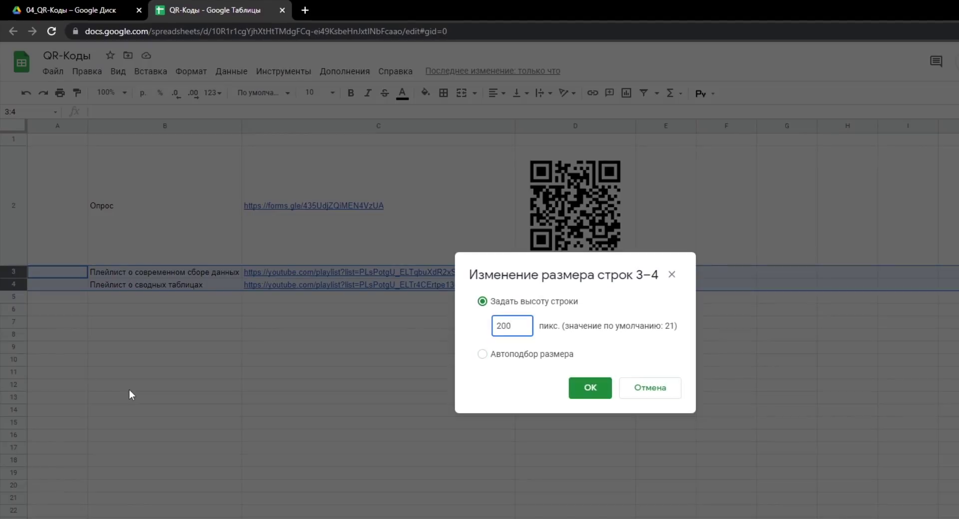
pyautogui.press('Return')
pyautogui.click(517, 93)
pyautogui.click(533, 117)
pyautogui.click(689, 314)
# - Fill D2's QR code formula down into D3:D4
pyautogui.press('Up')
pyautogui.press('Left')
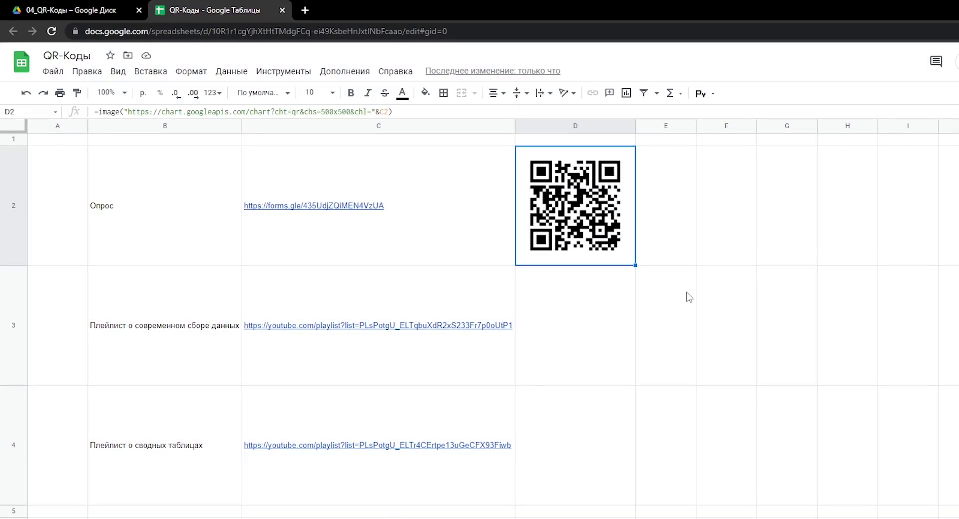
pyautogui.doubleClick(635, 265)
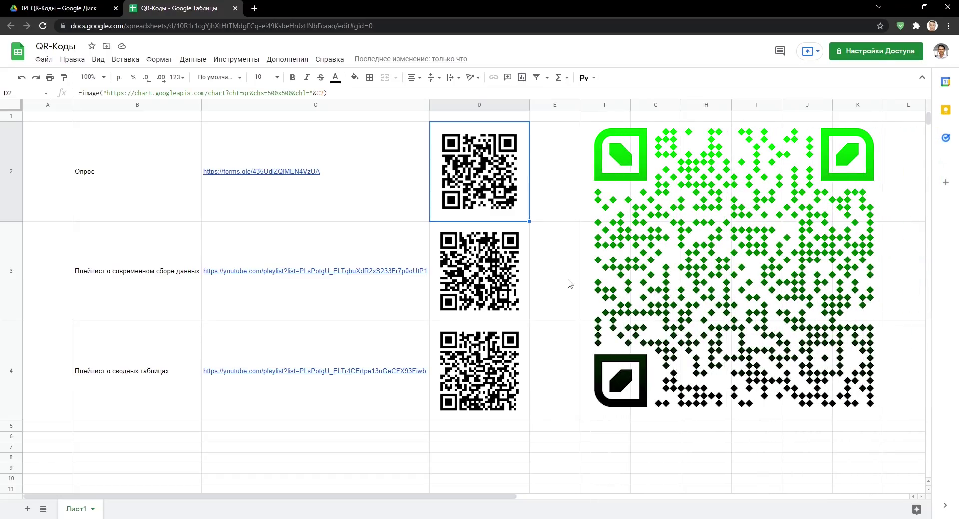
# - Open qrcode-monkey.com in a new tab and paste the YouTube channel link as the QR content
pyautogui.hotkey('ctrl', 't')
pyautogui.write('qr')
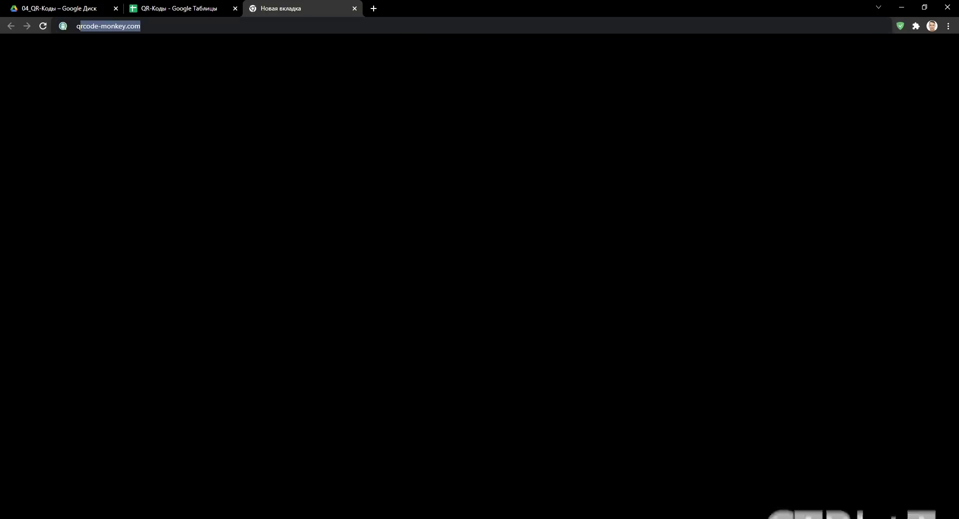
pyautogui.press('Return')
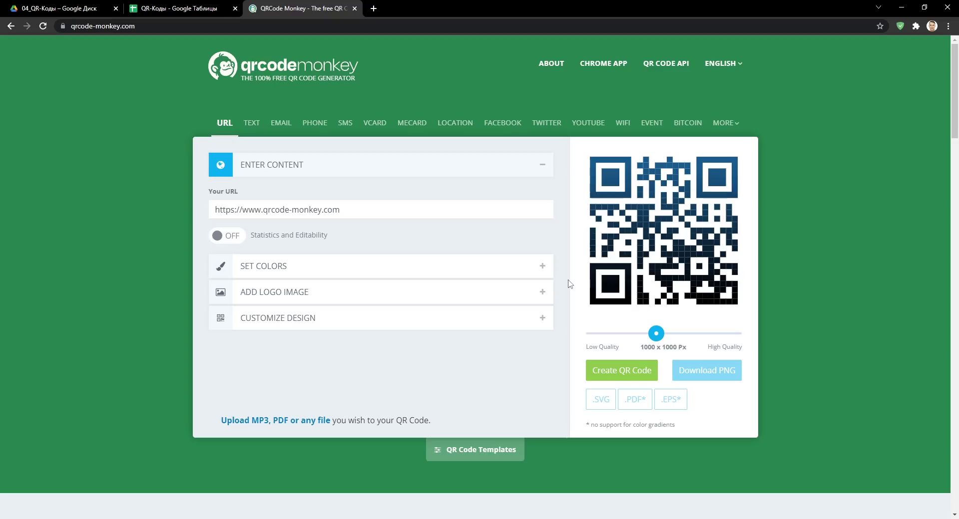
pyautogui.tripleClick(389, 210)
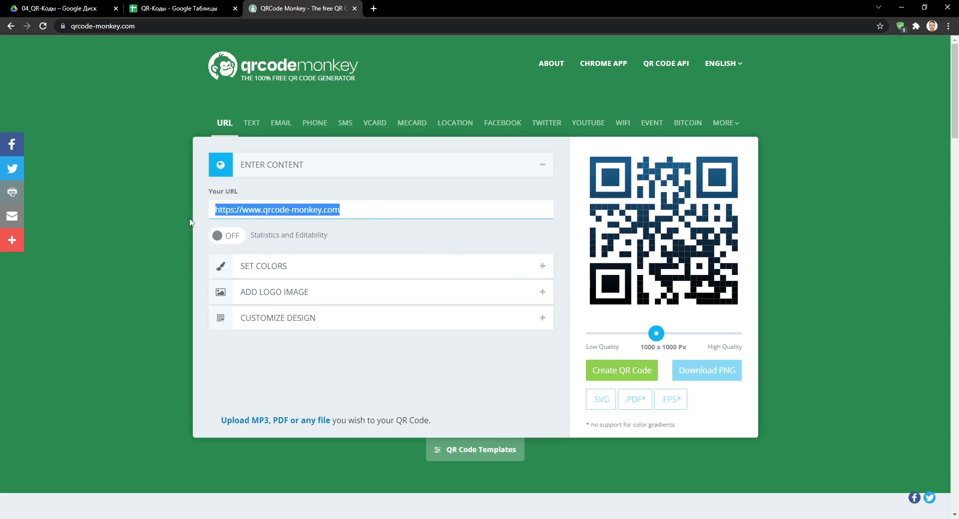
pyautogui.write('https://www.youtube.com/channel/UCVWD83UyE_wyWo1xuUQ0duA')
# - Adjust the QR colour settings and place the YouTube logo in the centre
pyautogui.click(374, 263)
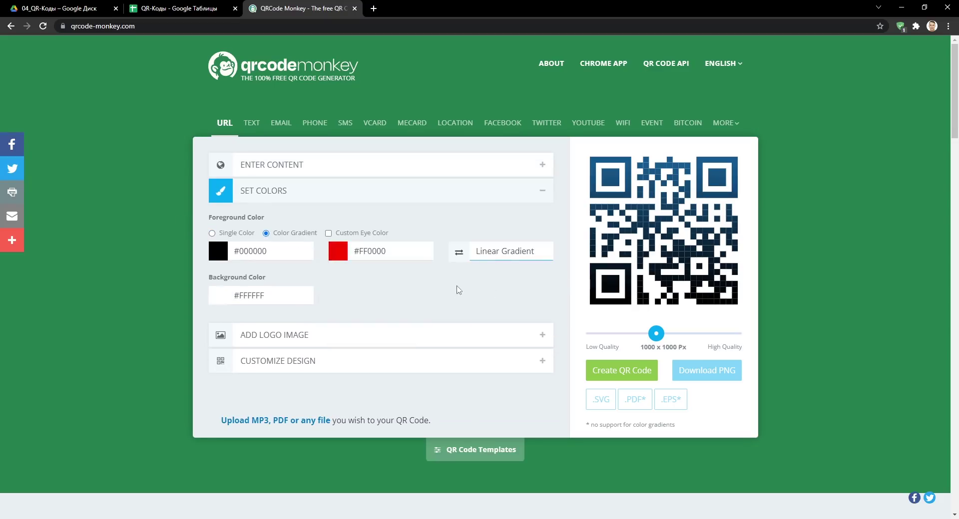
pyautogui.click(448, 335)
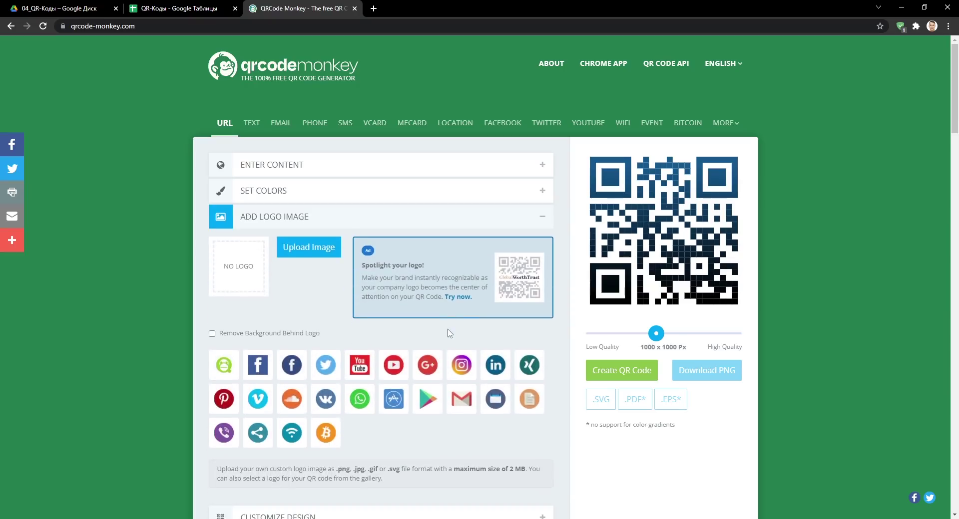
pyautogui.click(394, 367)
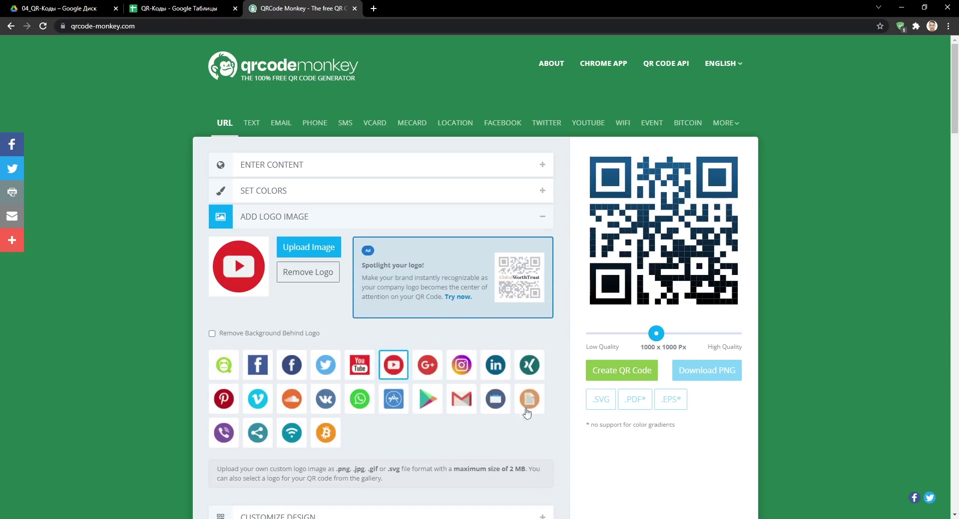
pyautogui.scroll(-1, 542, 439)
pyautogui.scroll(-3, 542, 440)
# - Give the QR code rounded eye frames and circular eye centres
pyautogui.click(470, 325)
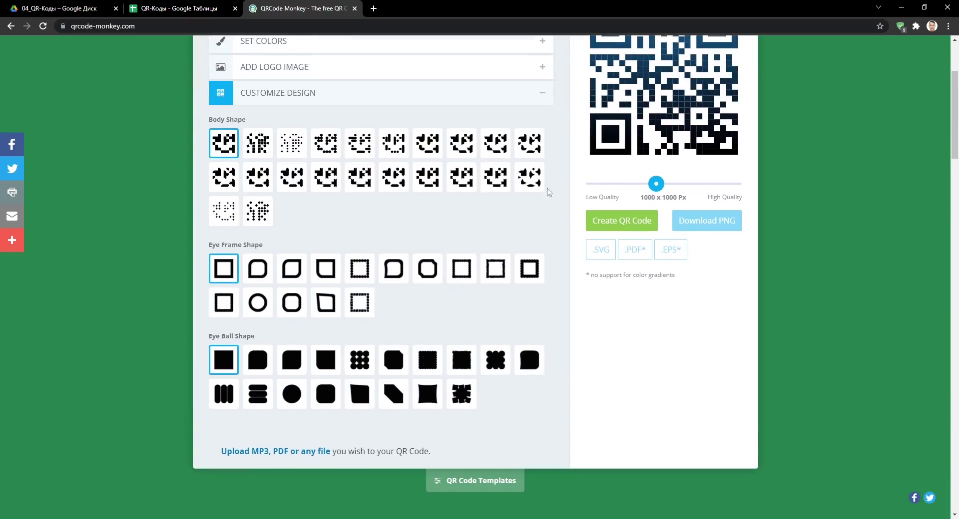
pyautogui.click(393, 268)
pyautogui.click(292, 394)
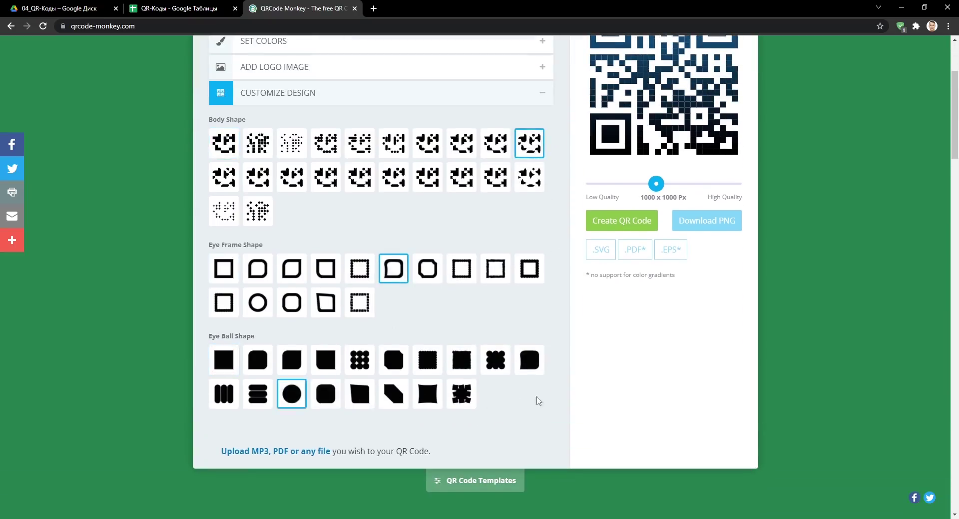
pyautogui.scroll(3, 534, 400)
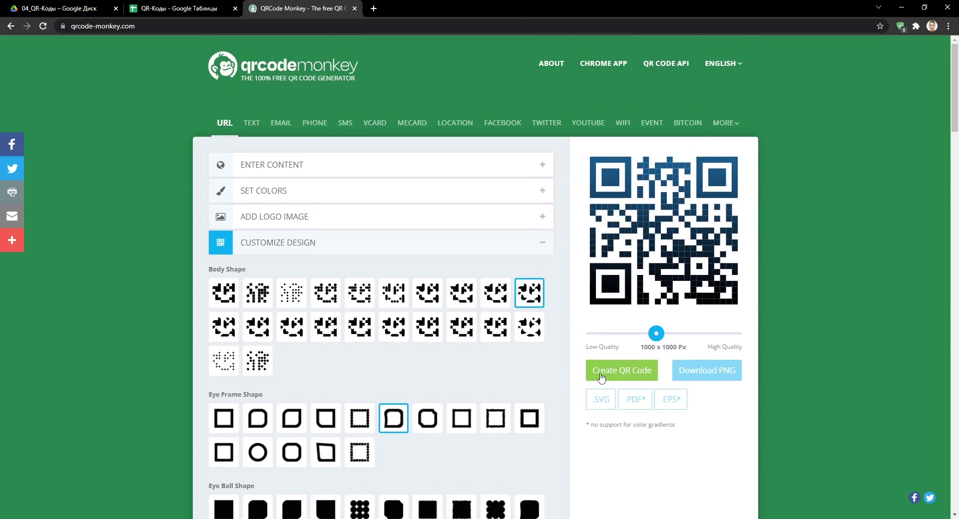
# - Generate the styled YouTube QR code and download it as a PNG
pyautogui.click(601, 376)
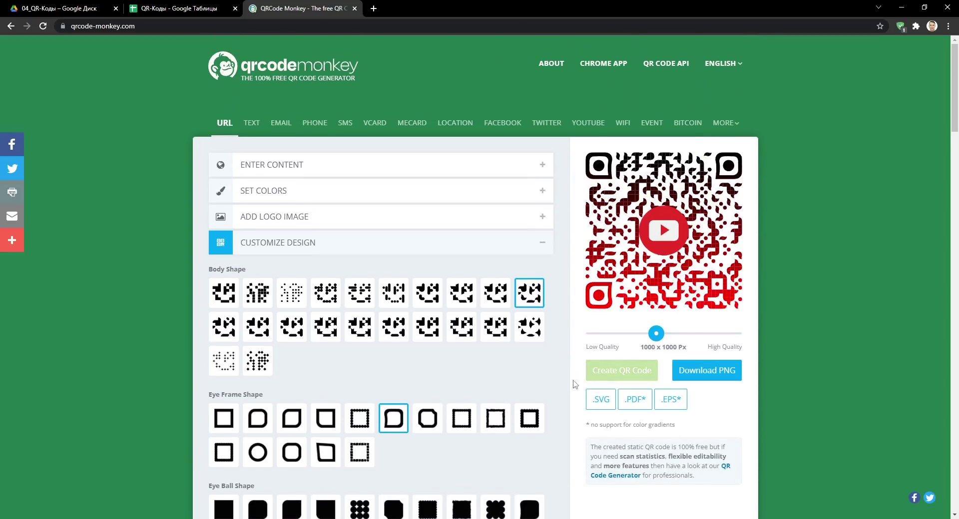
pyautogui.click(685, 376)
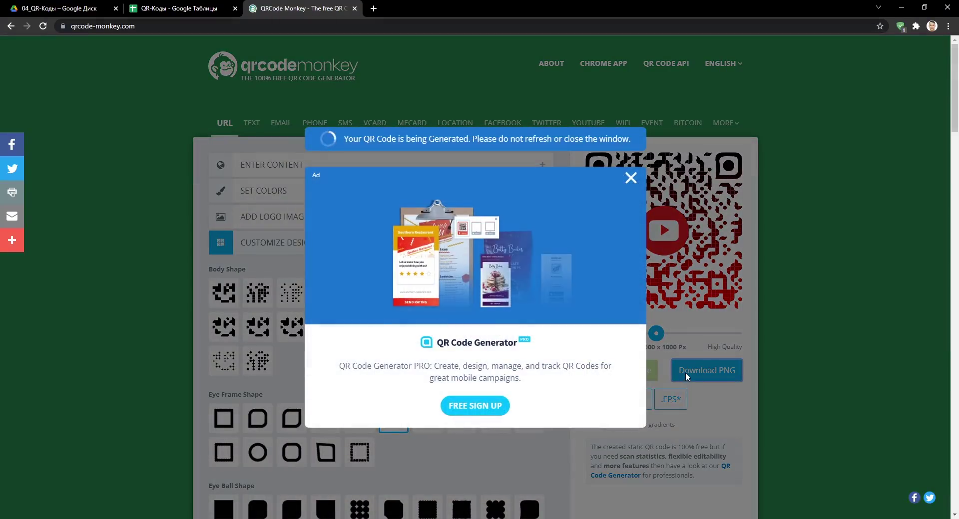